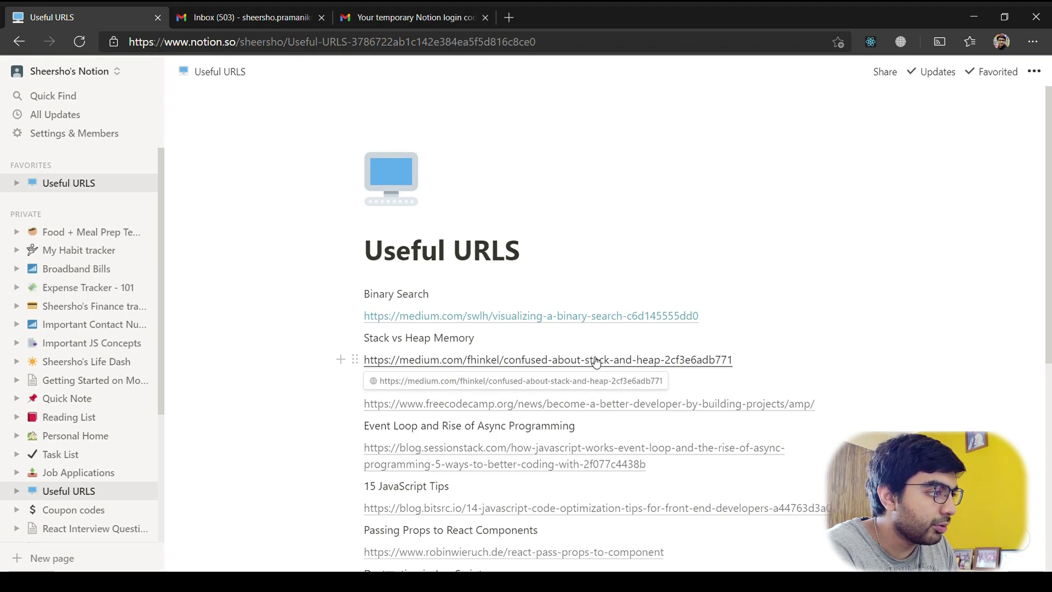
# - Open the My Habit tracker page and review its template instructions, Weekly Habit Tracker table and archive link
pyautogui.click(91, 257)
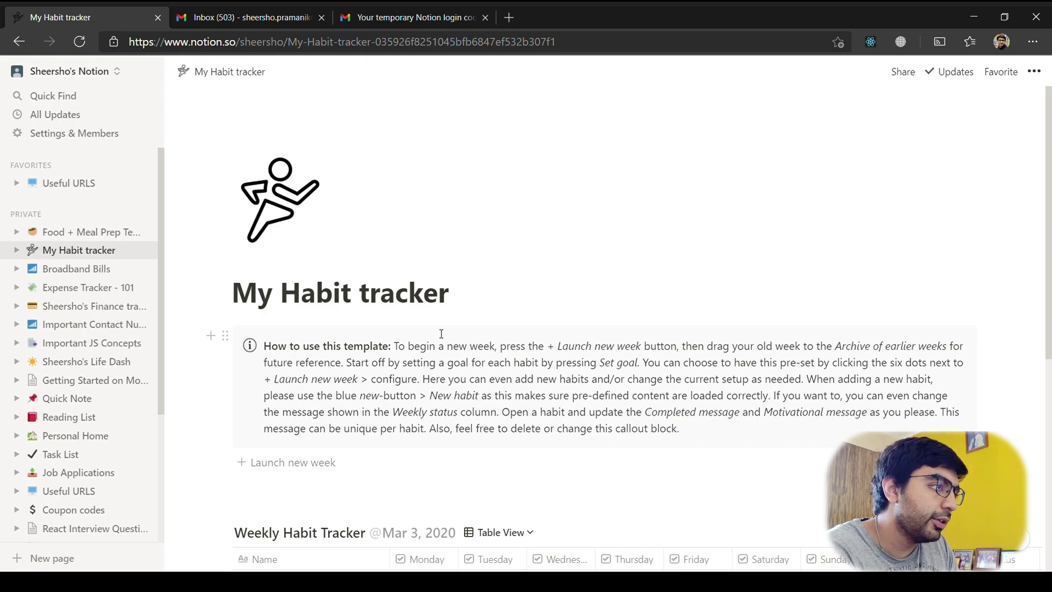
pyautogui.scroll(-5, 441, 334)
pyautogui.scroll(3, 593, 249)
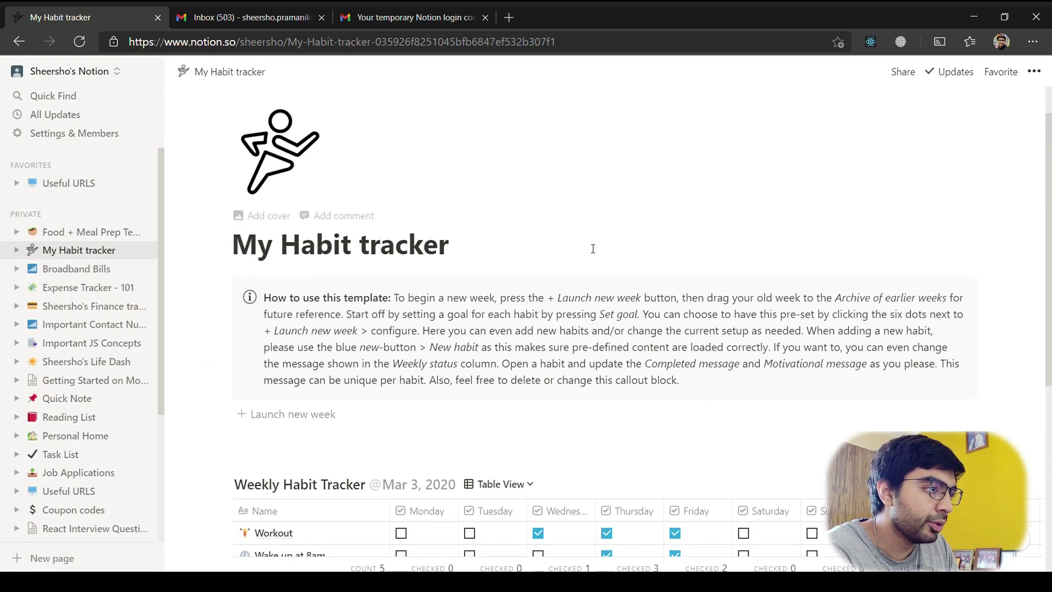
pyautogui.scroll(-2, 593, 249)
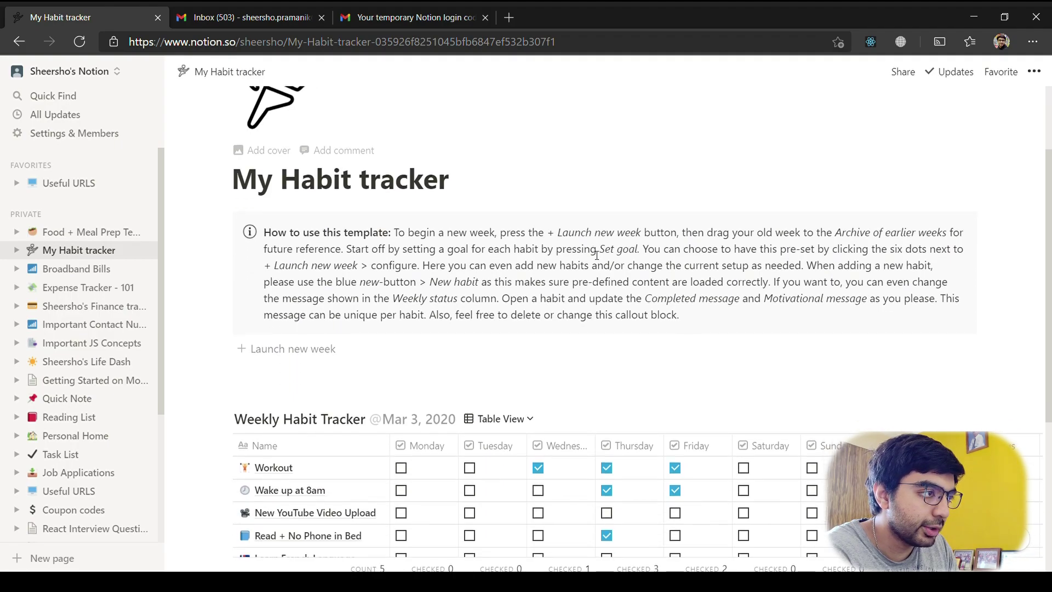
pyautogui.scroll(-1, 629, 351)
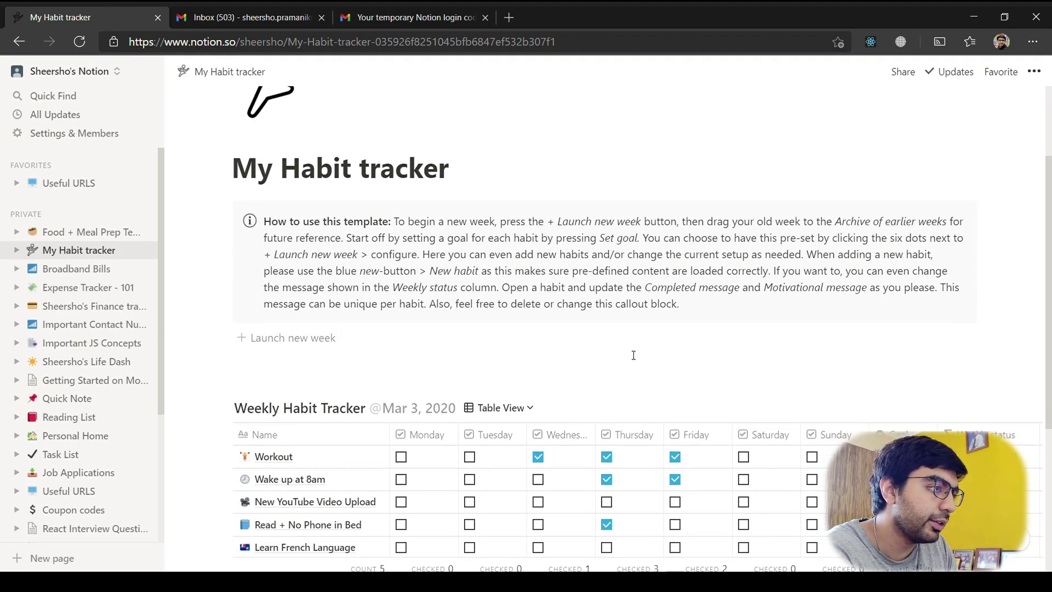
pyautogui.scroll(-5, 633, 355)
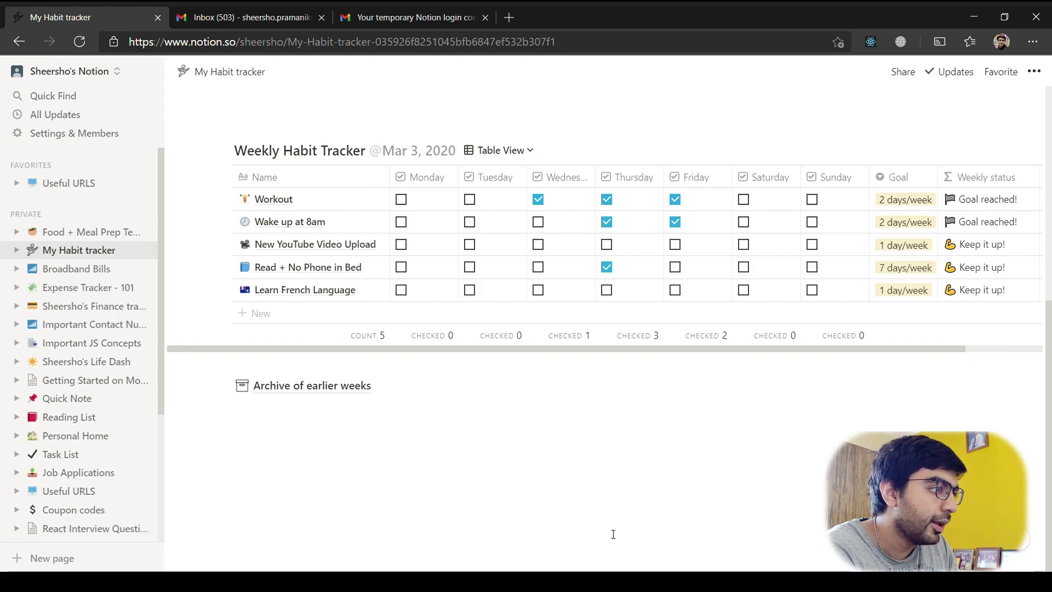
pyautogui.scroll(1, 613, 534)
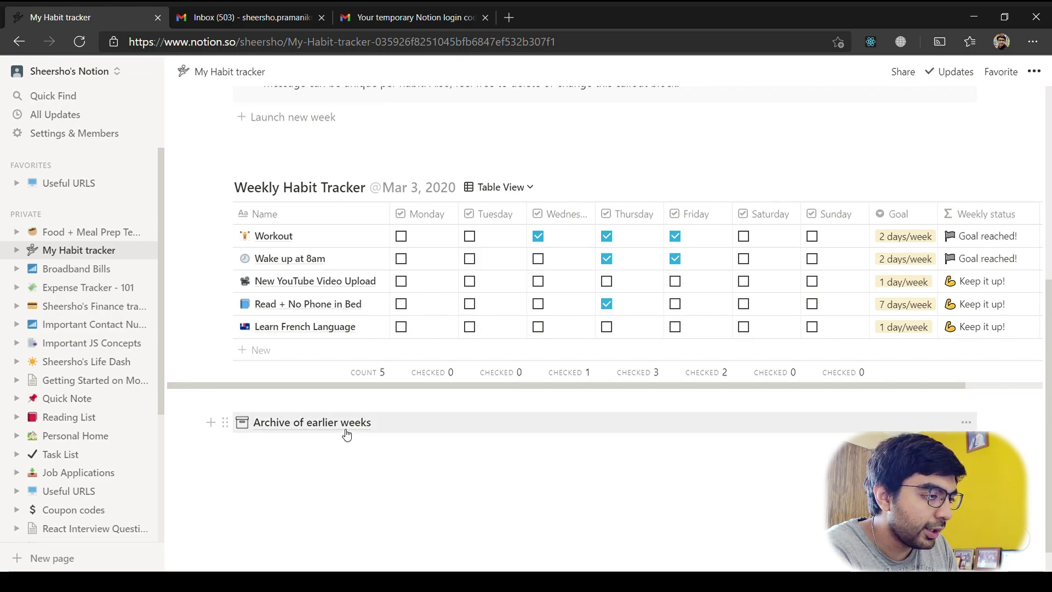
pyautogui.scroll(1, 347, 433)
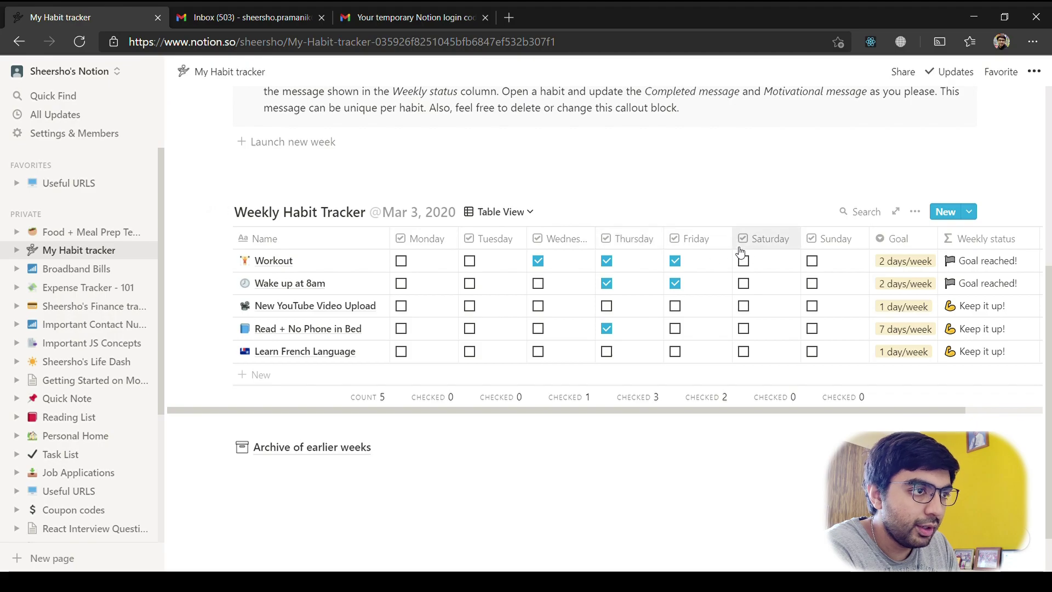
# - Inspect the Goal column's property settings and the goal options available for the Workout habit
pyautogui.click(920, 240)
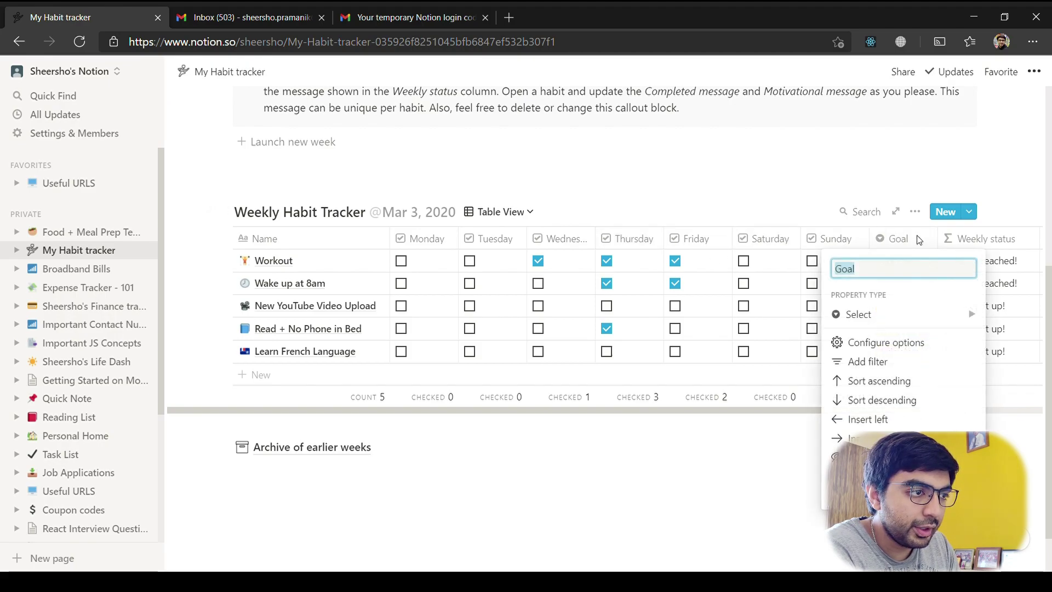
pyautogui.click(893, 318)
pyautogui.click(885, 162)
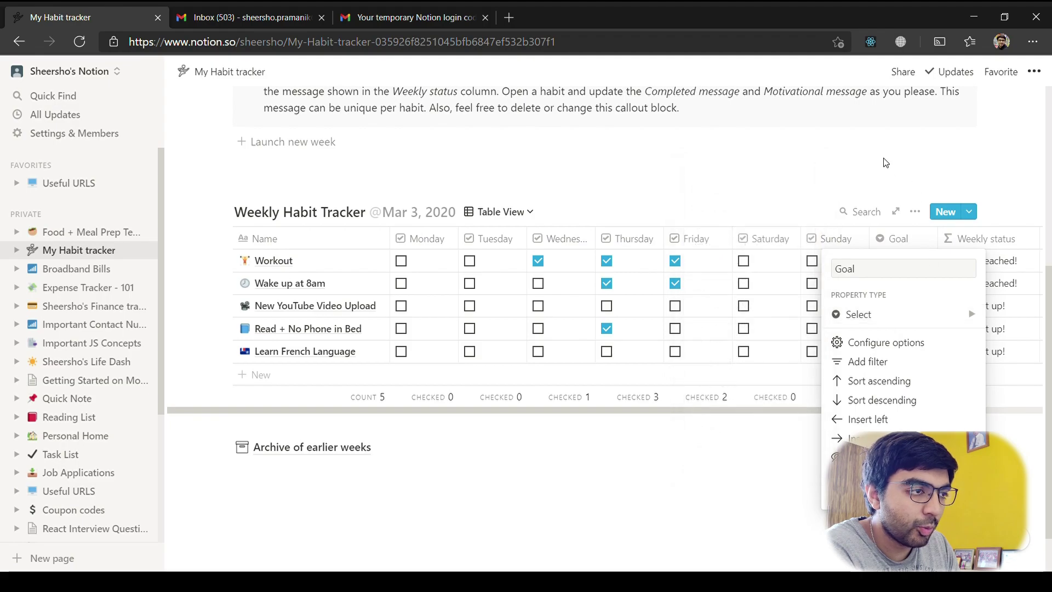
pyautogui.click(889, 162)
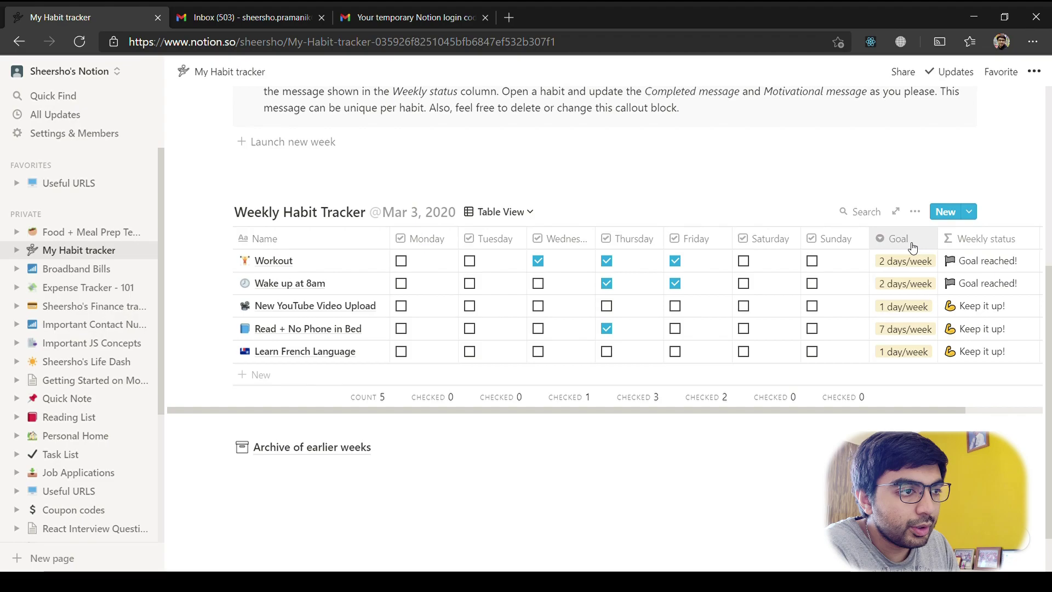
pyautogui.click(901, 269)
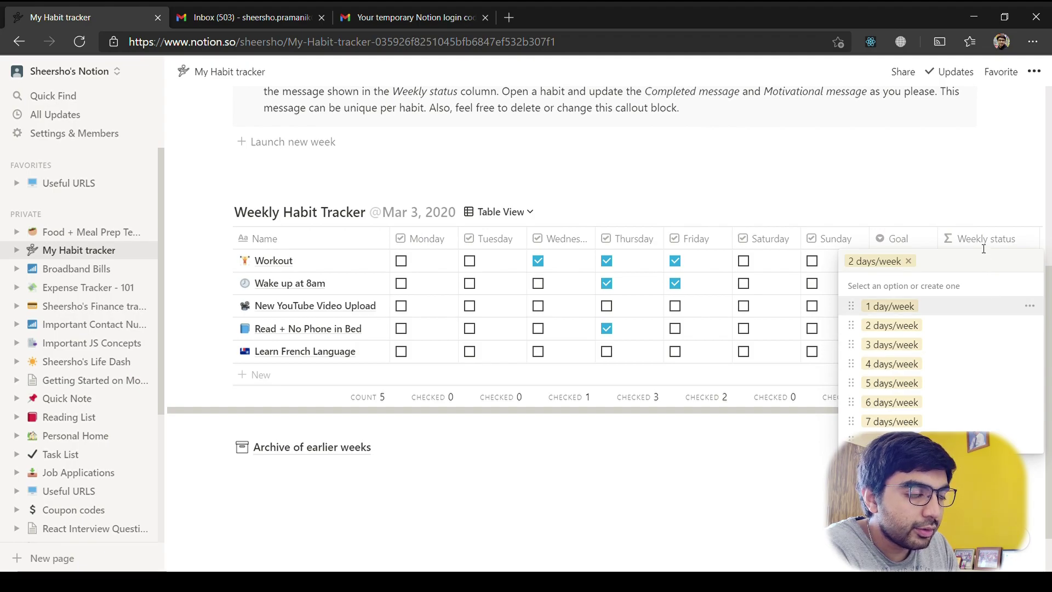
pyautogui.press('Escape')
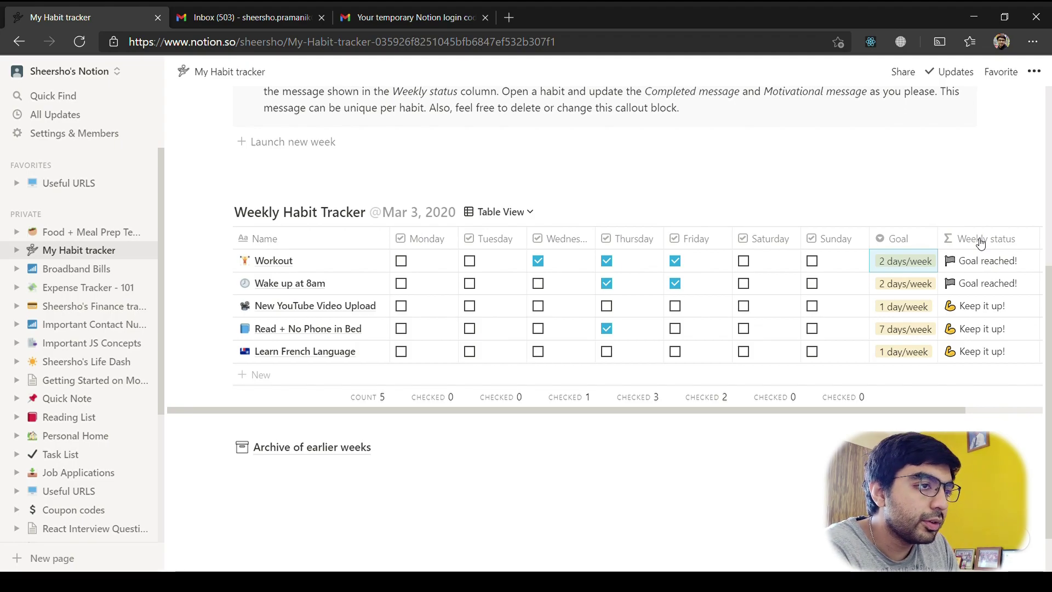
# - Launch a new week in My Habit tracker to add a fresh Weekly Habit Tracker table
pyautogui.scroll(1, 828, 401)
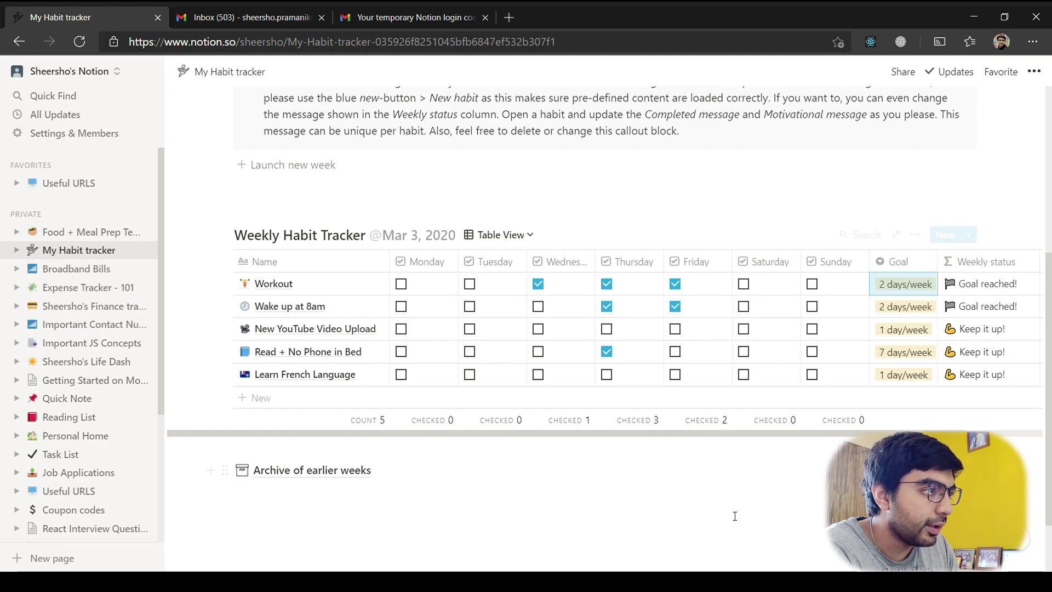
pyautogui.scroll(3, 735, 513)
pyautogui.scroll(-5, 735, 512)
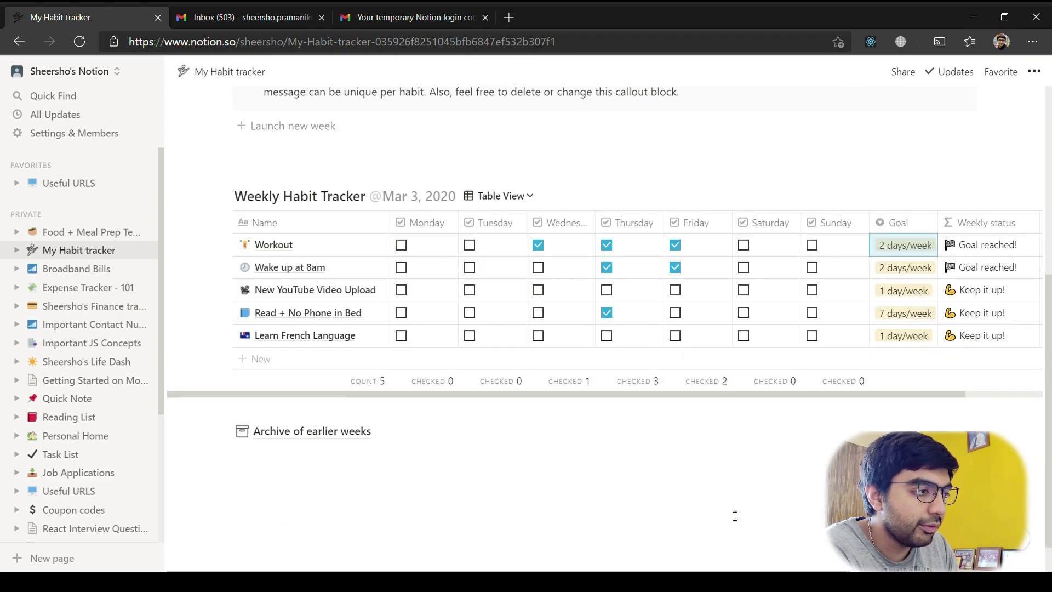
pyautogui.scroll(3, 734, 515)
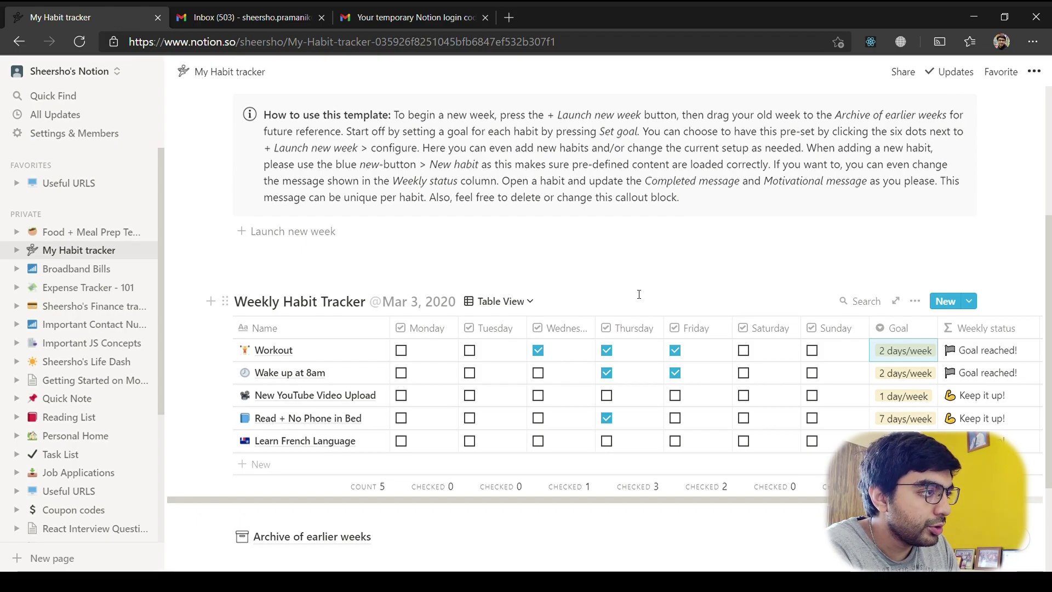
pyautogui.click(327, 241)
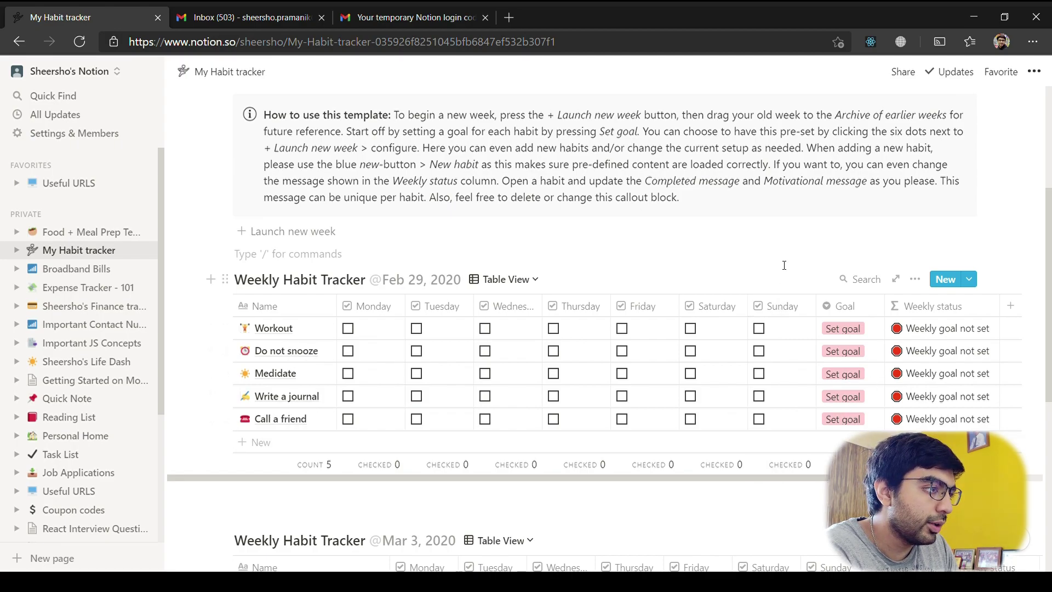
# - Move the Weekly Habit Tracker dated Mar 3, 2020 into the Archive of earlier weeks page
pyautogui.scroll(-3, 781, 264)
pyautogui.scroll(-2, 602, 306)
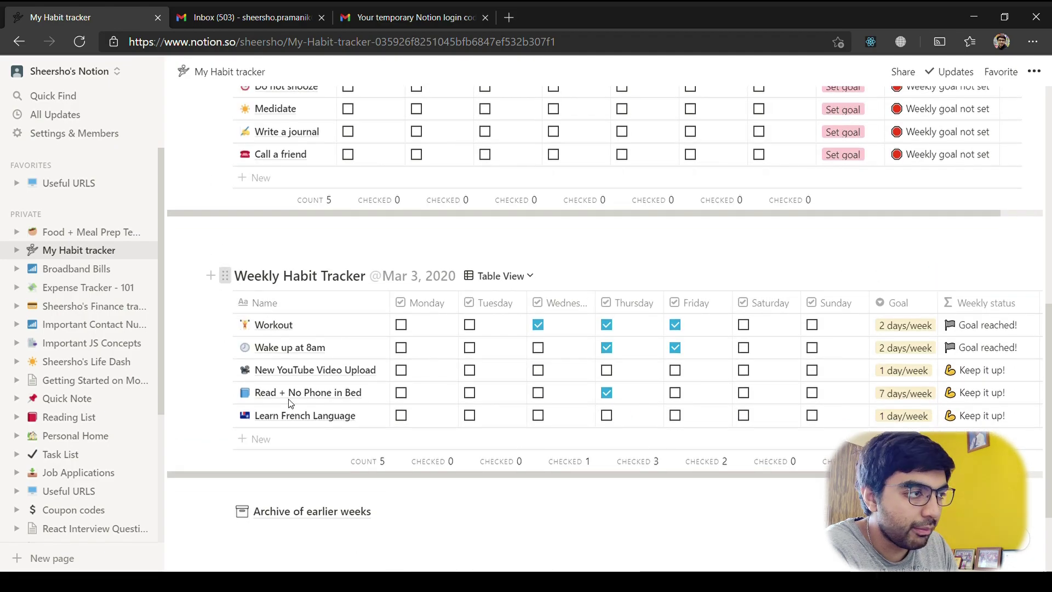
pyautogui.scroll(-2, 289, 404)
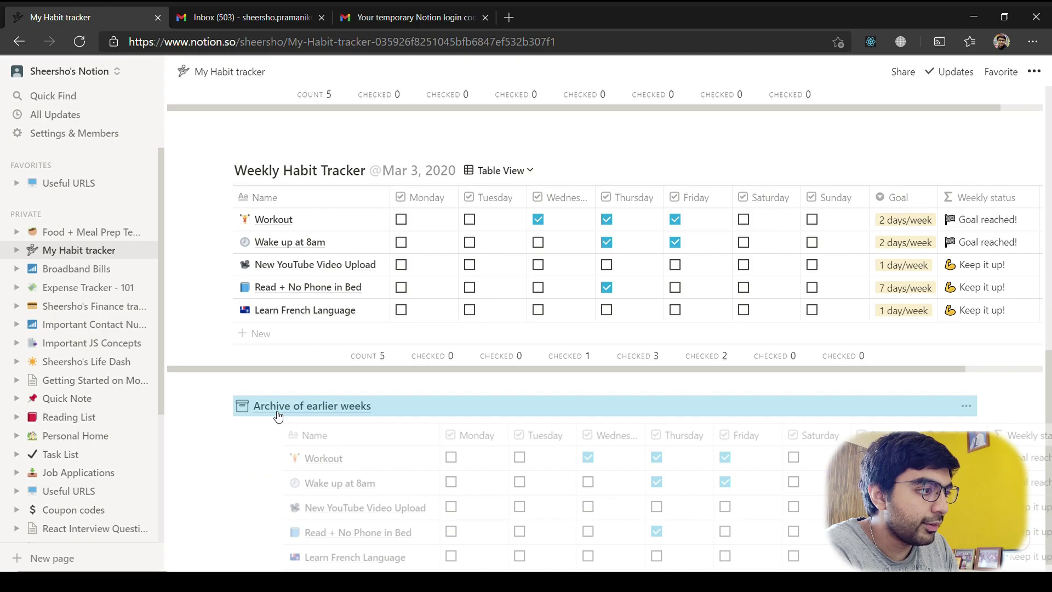
pyautogui.moveTo(278, 416); pyautogui.dragTo(277, 413)
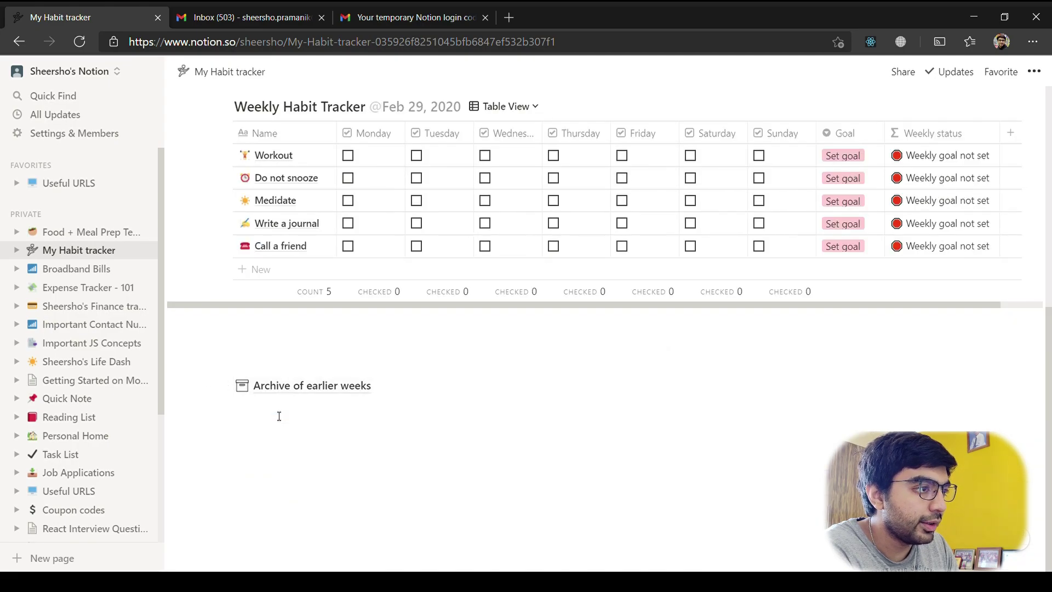
# - Check the archived tracker on the Archive of earlier weeks page and return to My Habit tracker
pyautogui.click(366, 388)
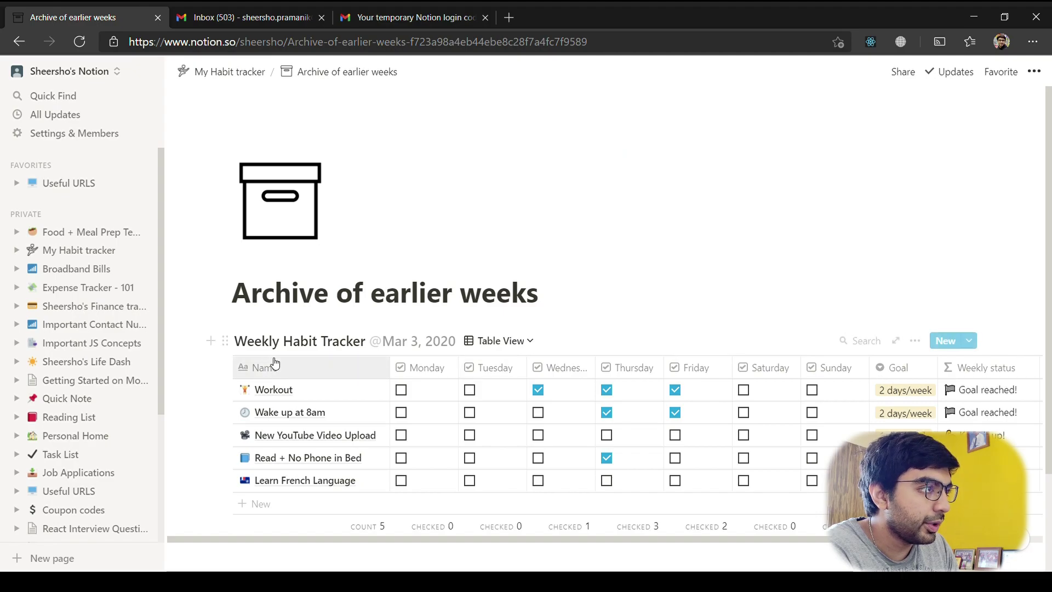
pyautogui.click(19, 41)
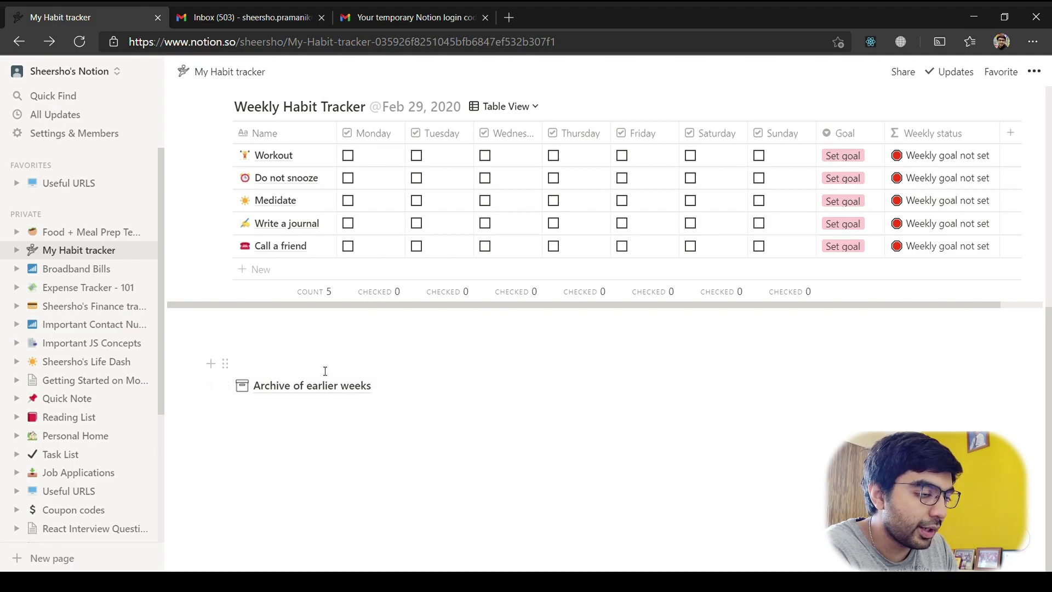
pyautogui.scroll(5, 325, 371)
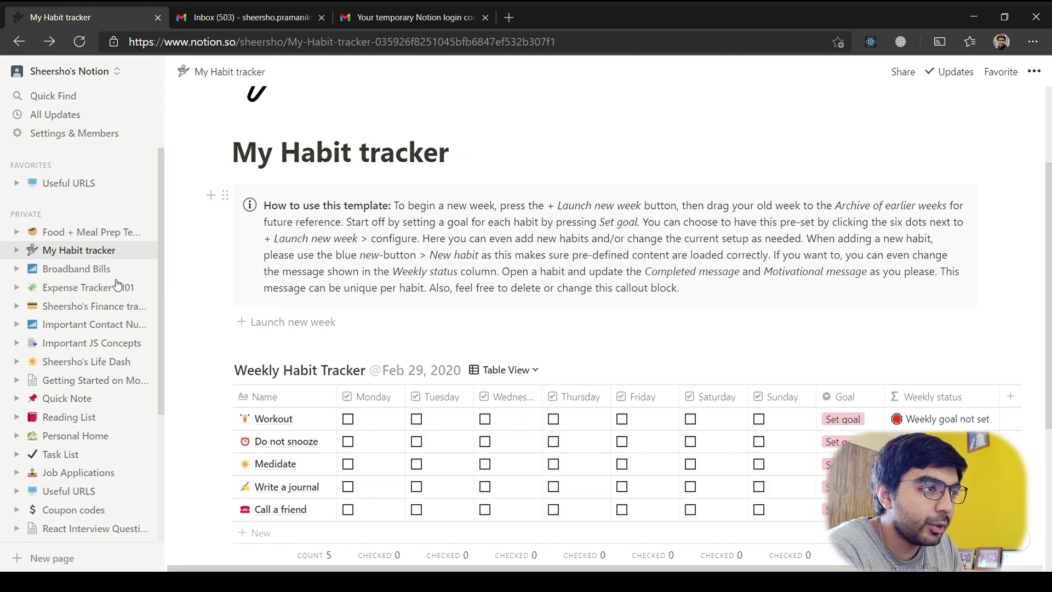
# - Open Broadband Bills and inspect the Feb 3, 2021 bill's PDF attachment and the property types for the PDF Bill Attachment column
pyautogui.click(76, 269)
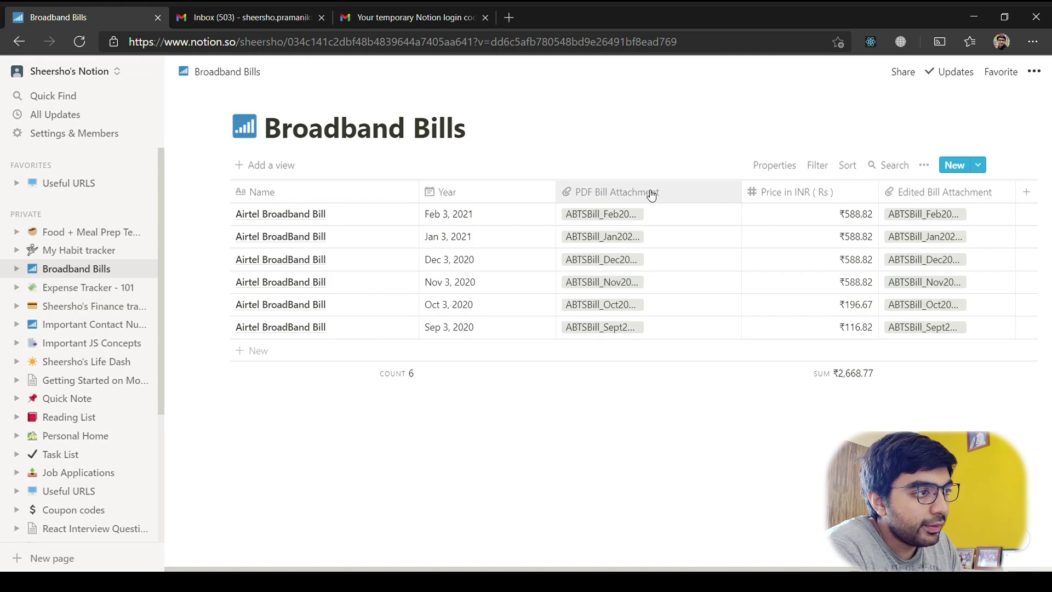
pyautogui.click(677, 222)
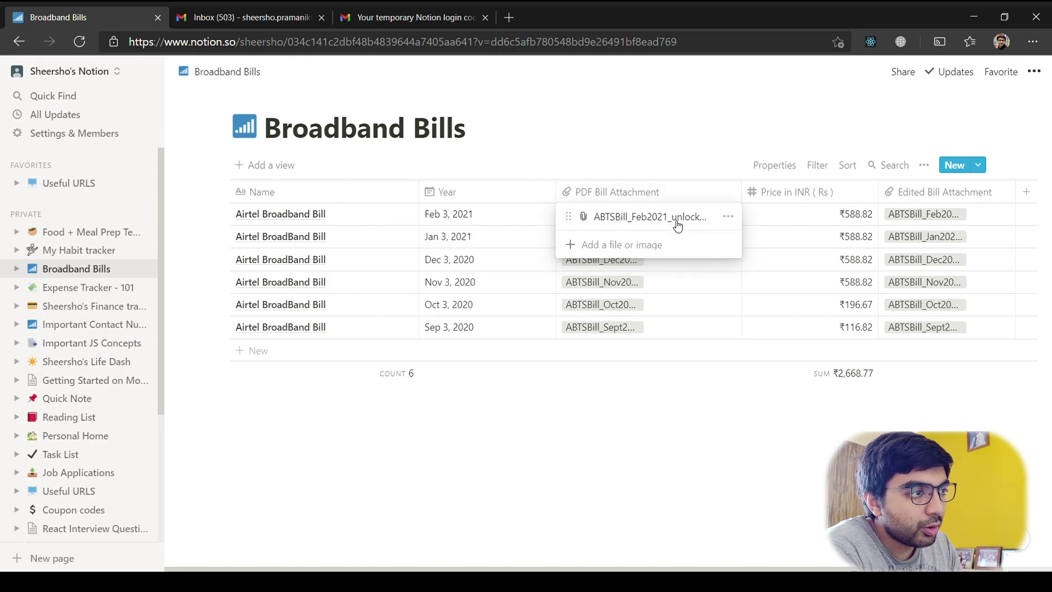
pyautogui.press('Escape')
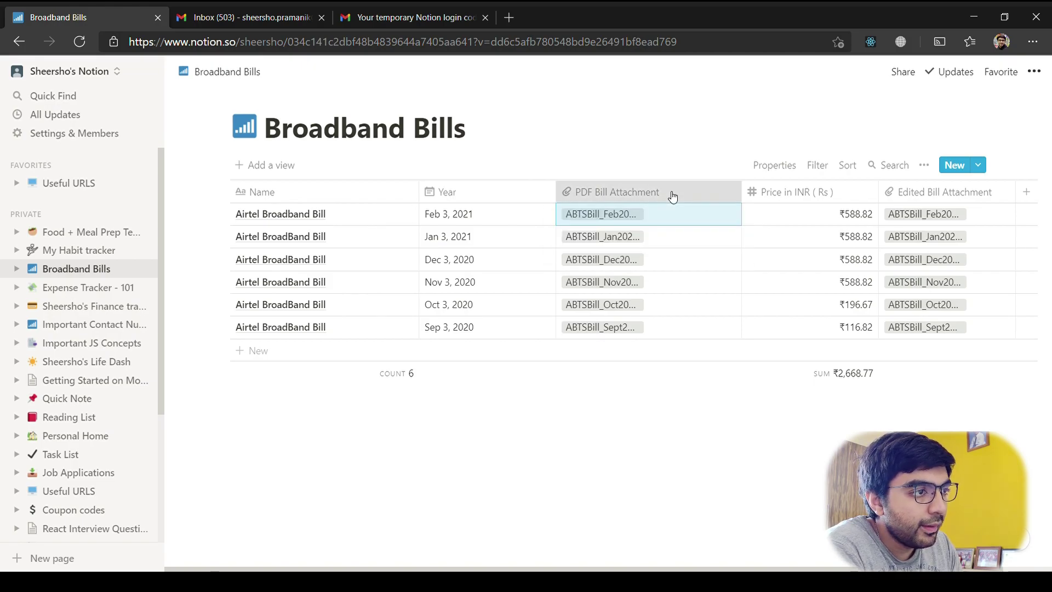
pyautogui.click(673, 196)
pyautogui.moveTo(679, 273)
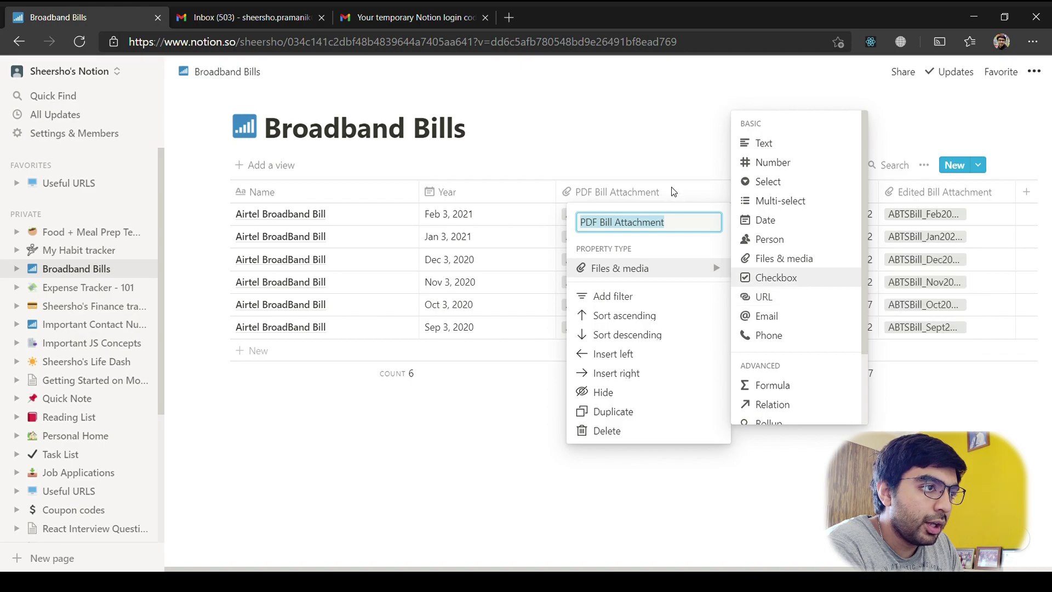
pyautogui.click(648, 70)
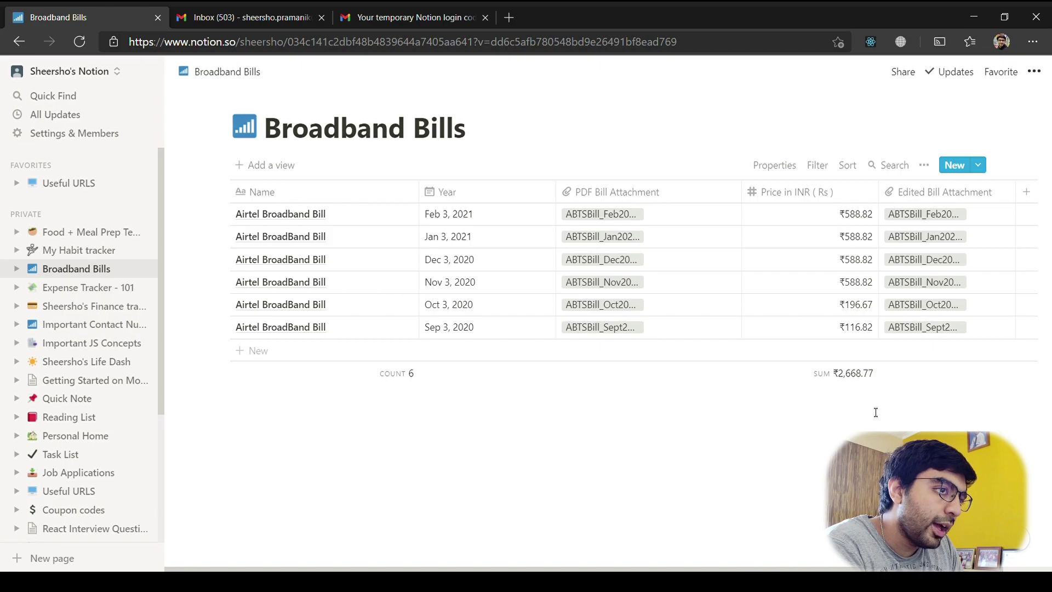
# - View the remaining Broadband Bills columns and the calculation options for the Name column
pyautogui.hscroll(2, 977, 310)
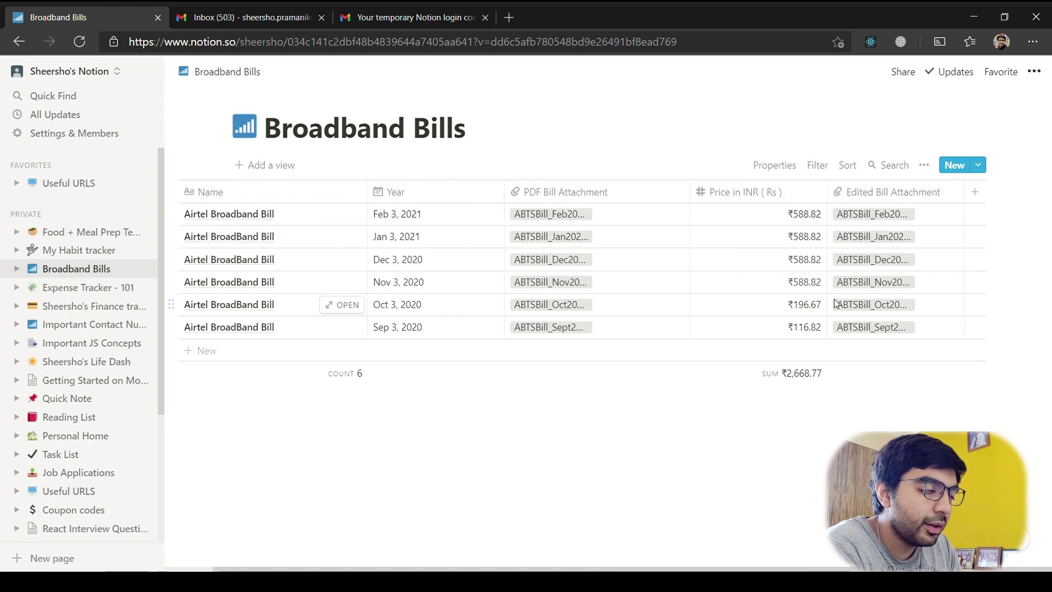
pyautogui.hscroll(-2, 835, 303)
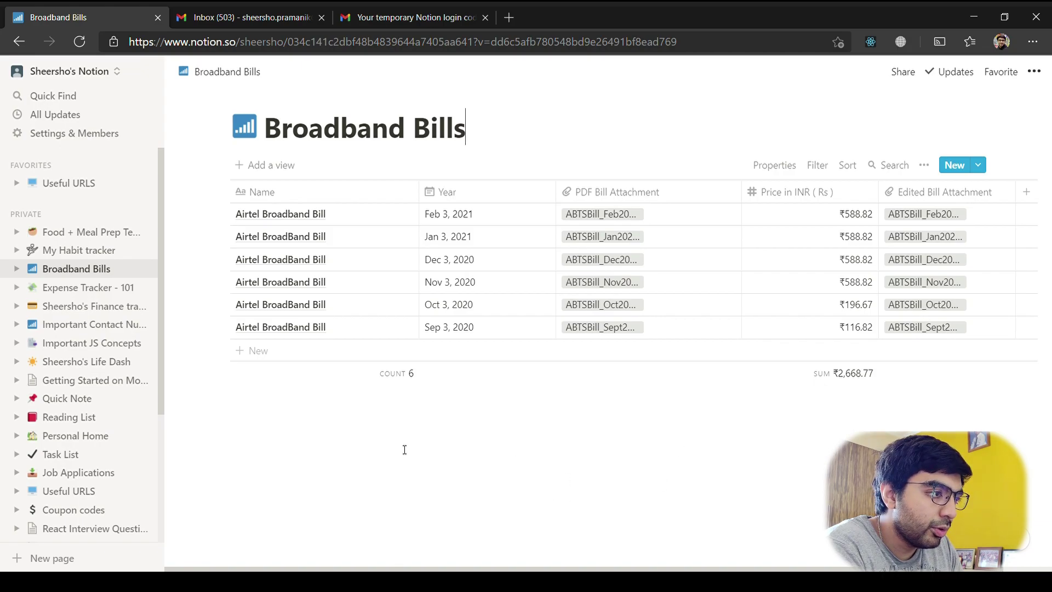
pyautogui.click(398, 376)
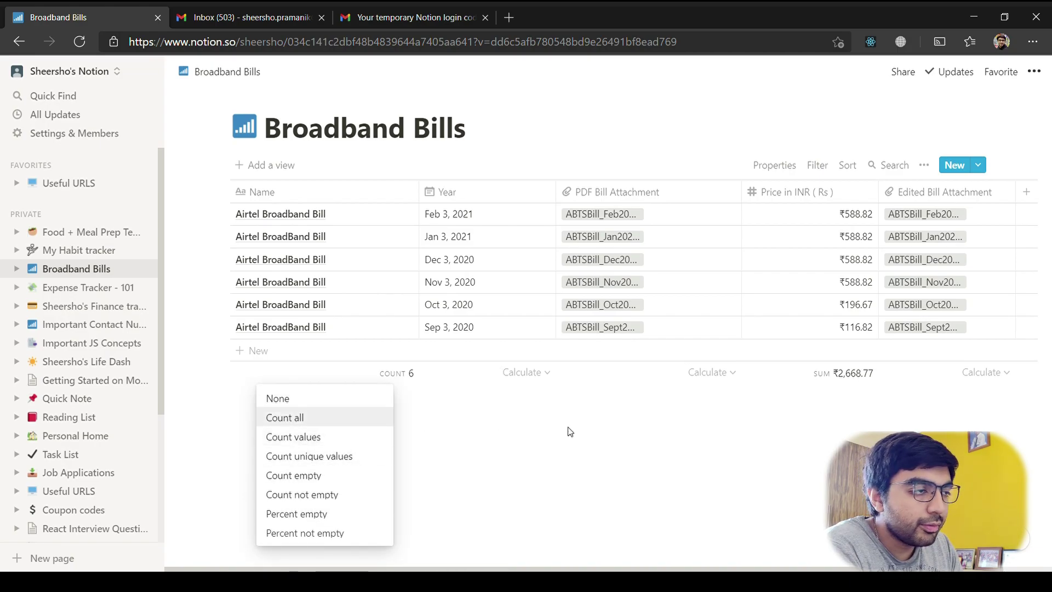
pyautogui.click(695, 460)
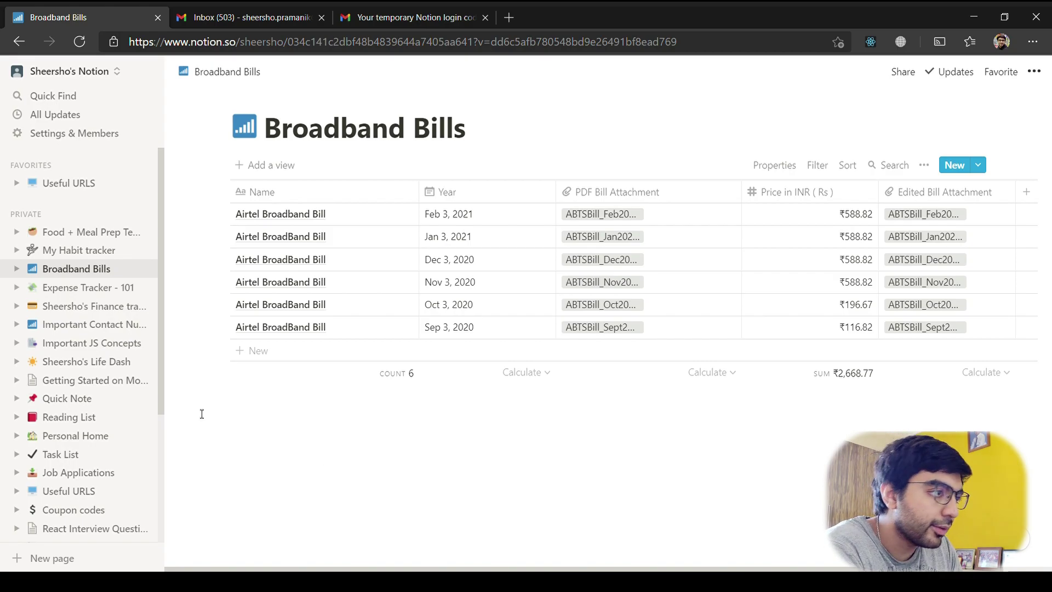
# - Open the Expense Tracker - 101 page and enter "Amazon Kindle" as the first row's description
pyautogui.click(66, 287)
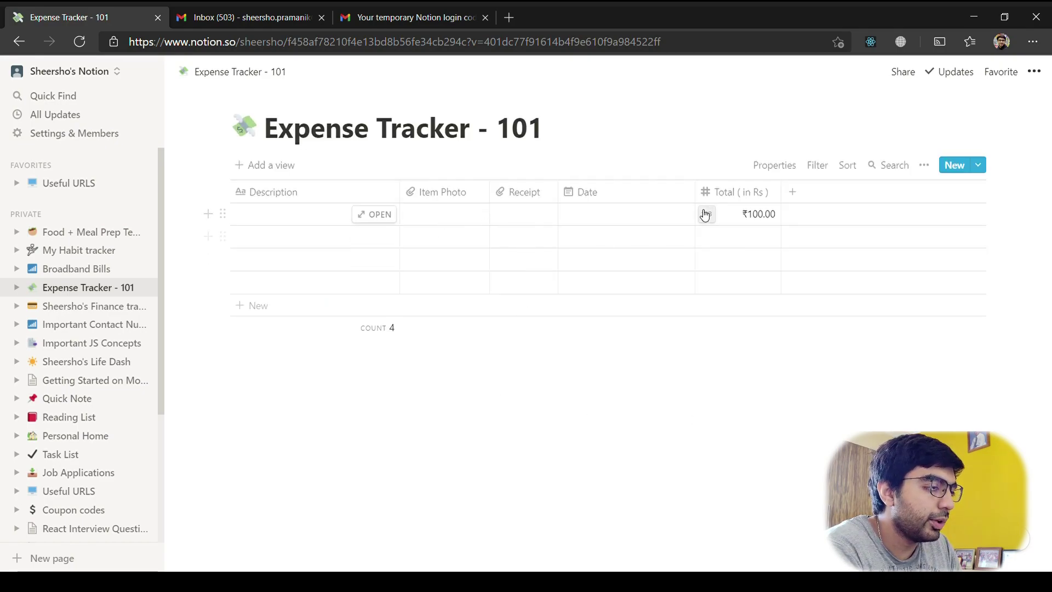
pyautogui.click(312, 220)
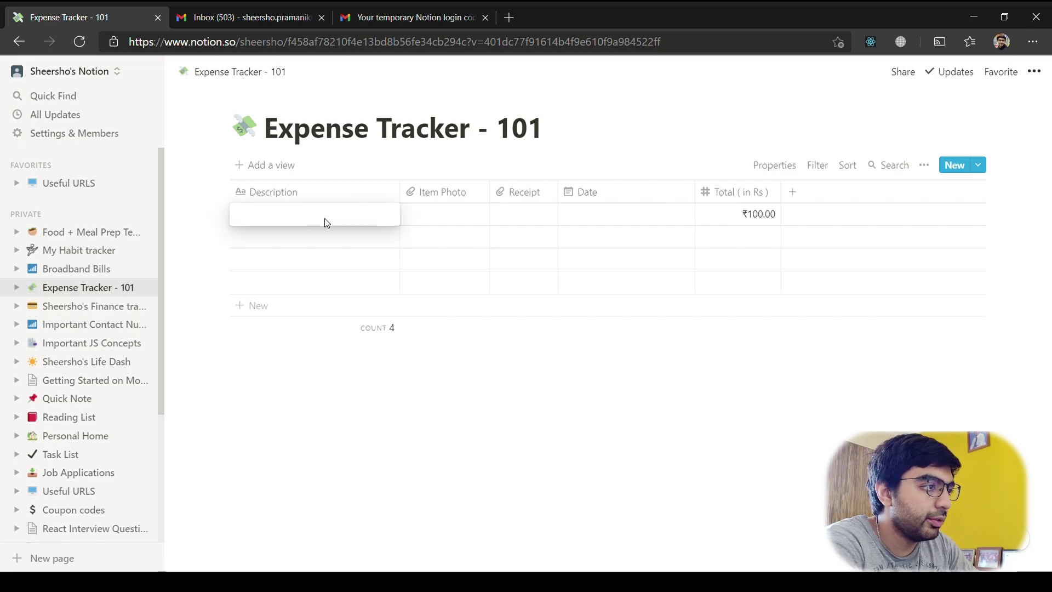
pyautogui.write('Amazon Kindle')
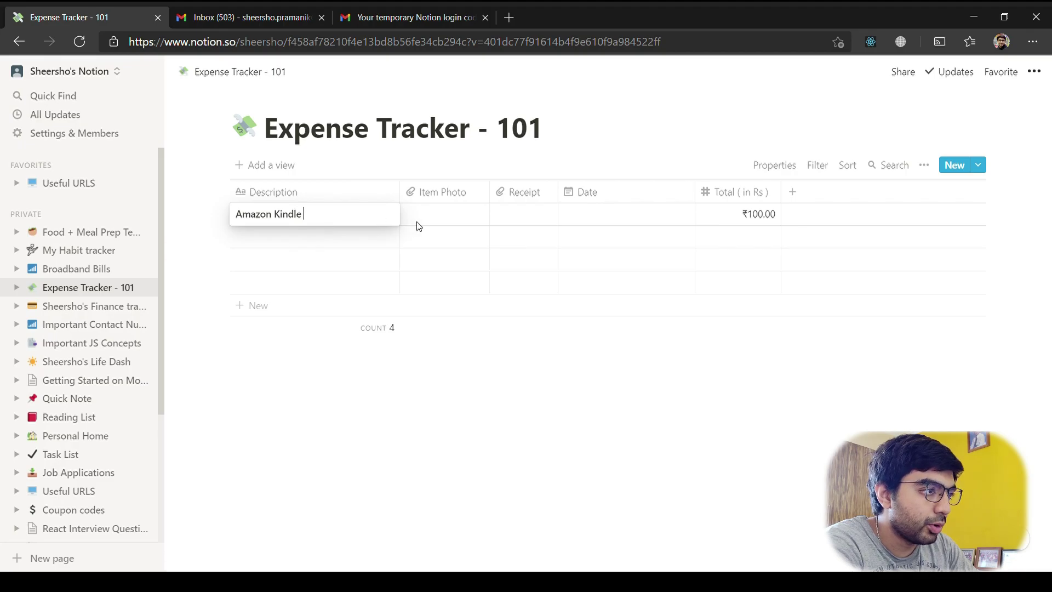
pyautogui.press('Return')
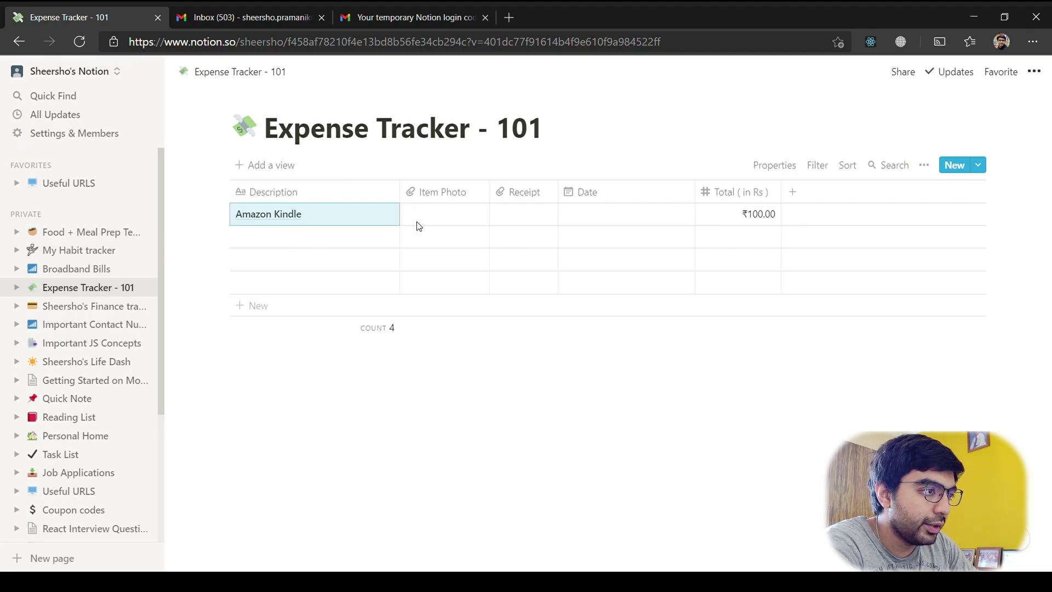
# - View the file upload options for the Amazon Kindle row's Item Photo cell
pyautogui.click(463, 225)
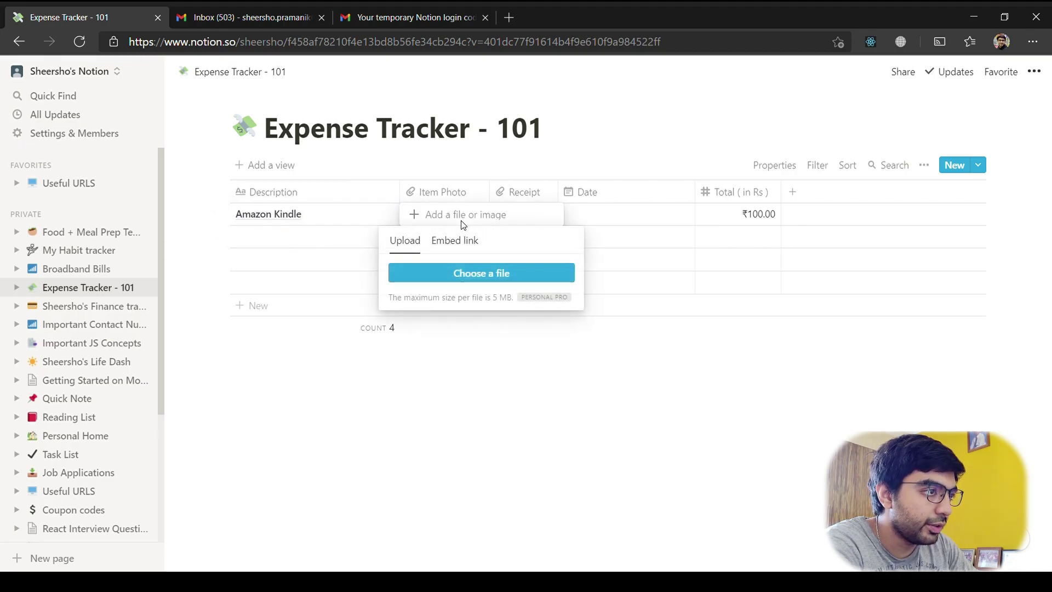
pyautogui.click(618, 315)
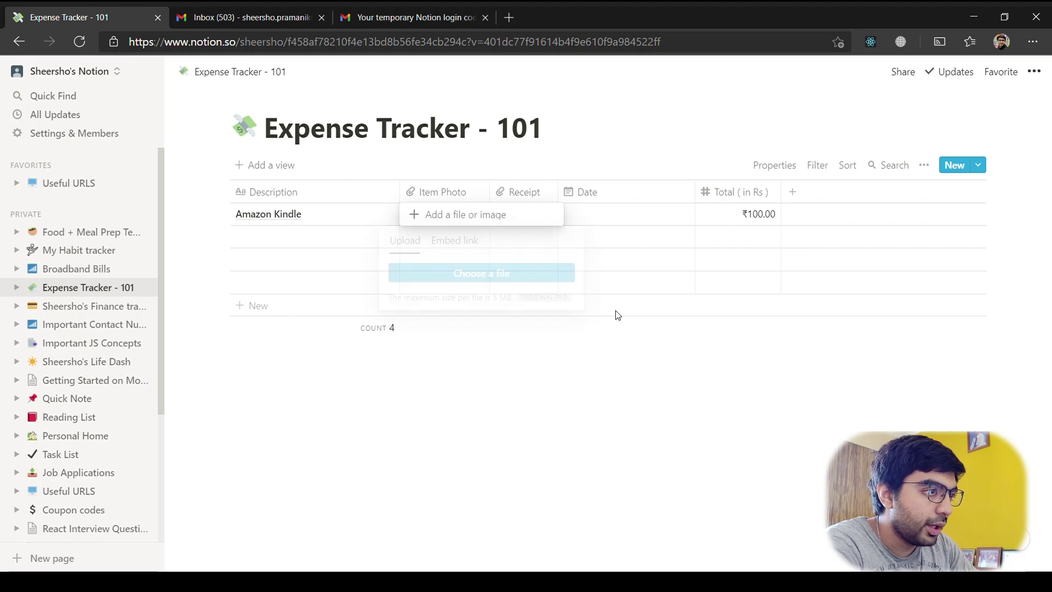
pyautogui.click(592, 218)
pyautogui.press('Escape')
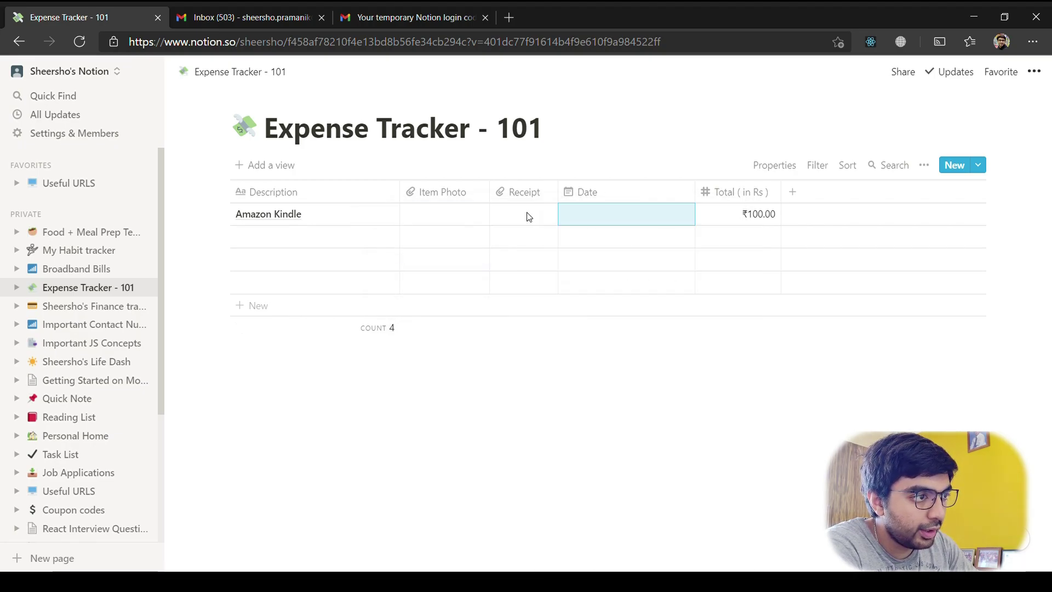
# - Set the Amazon Kindle row's date to Mar 6, 2021 and its total to 8,999
pyautogui.click(601, 218)
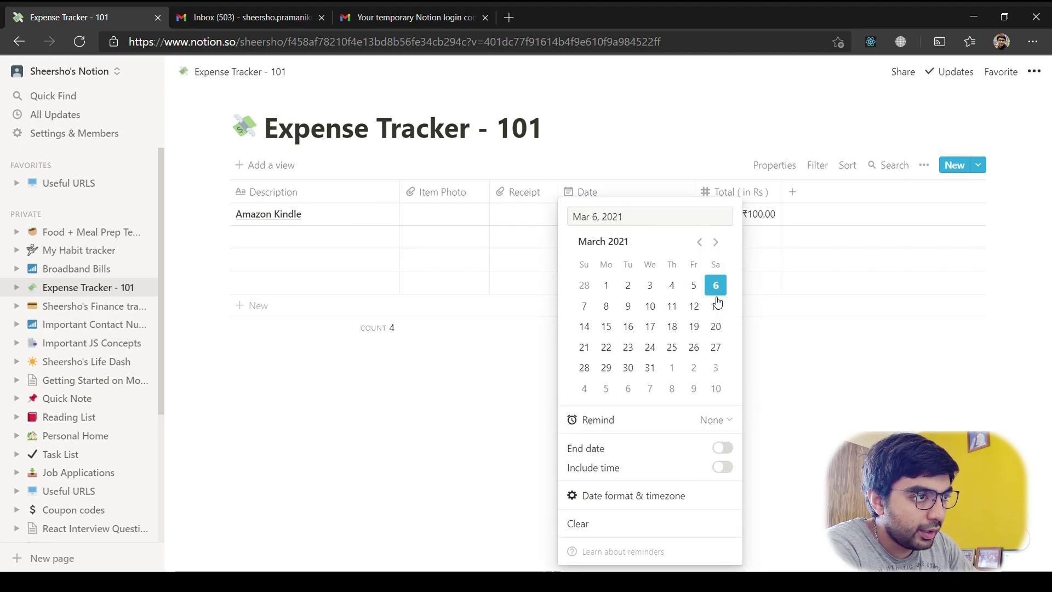
pyautogui.click(862, 367)
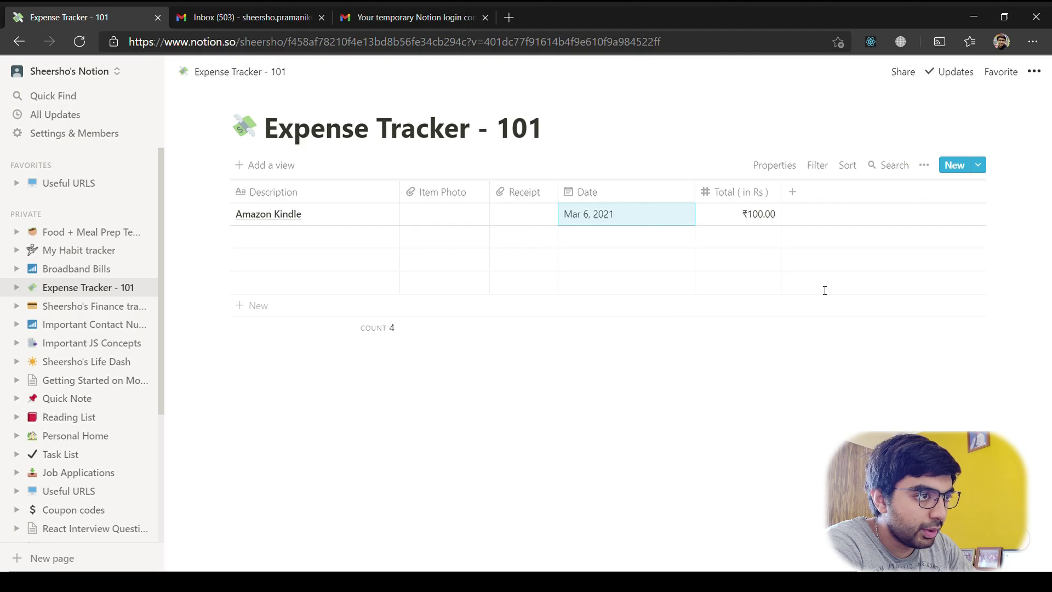
pyautogui.click(762, 214)
pyautogui.press('BackSpace')
pyautogui.press('BackSpace')
pyautogui.press('BackSpace')
pyautogui.write('8,999')
pyautogui.press('Return')
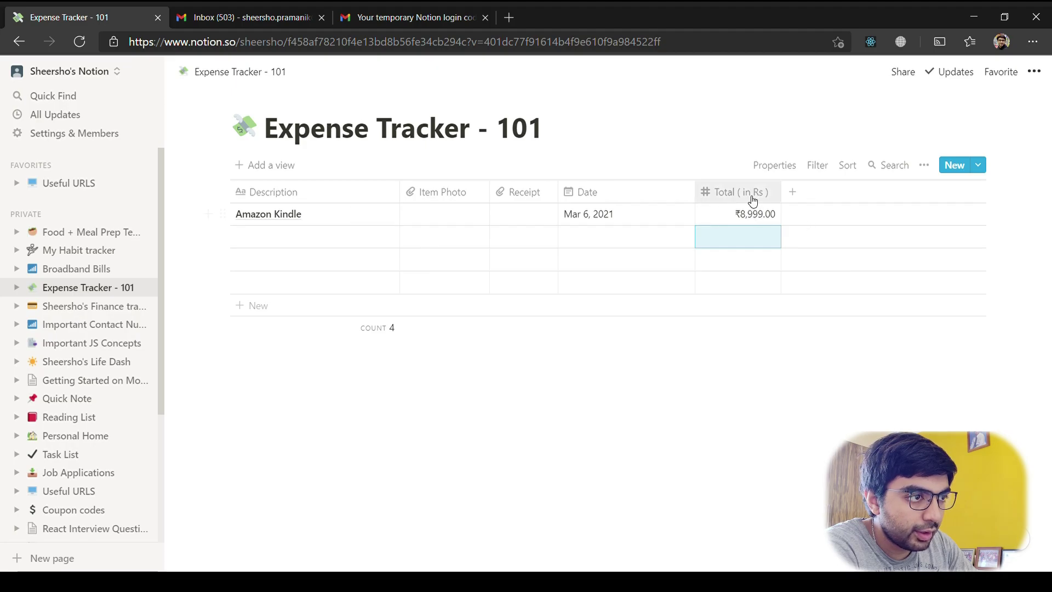
# - Inspect the Total ( in Rs ) column's property types and number formats, and add a text column after it with the default name
pyautogui.click(753, 193)
pyautogui.click(768, 270)
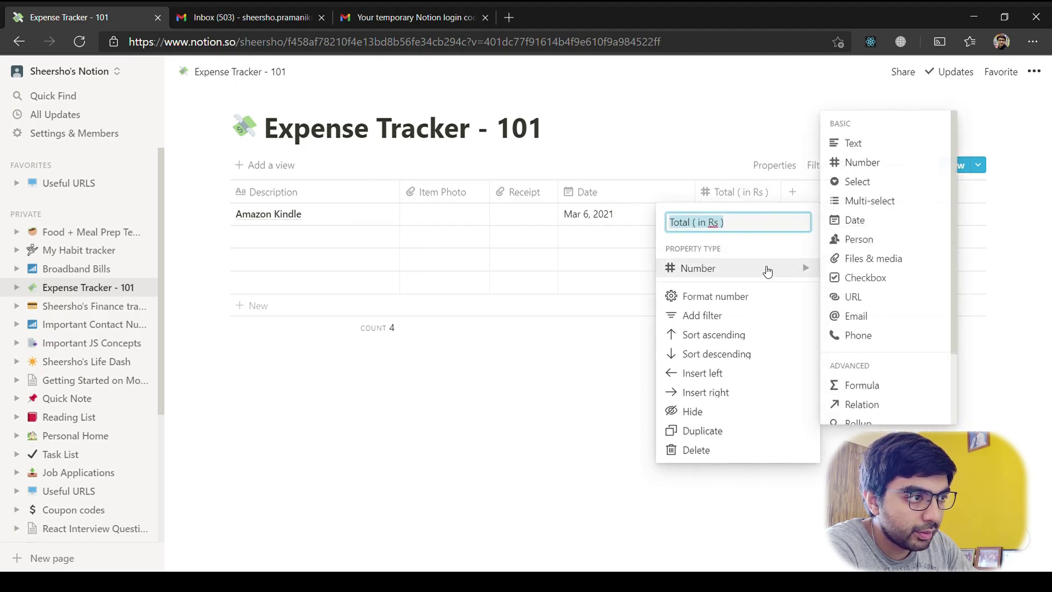
pyautogui.click(783, 296)
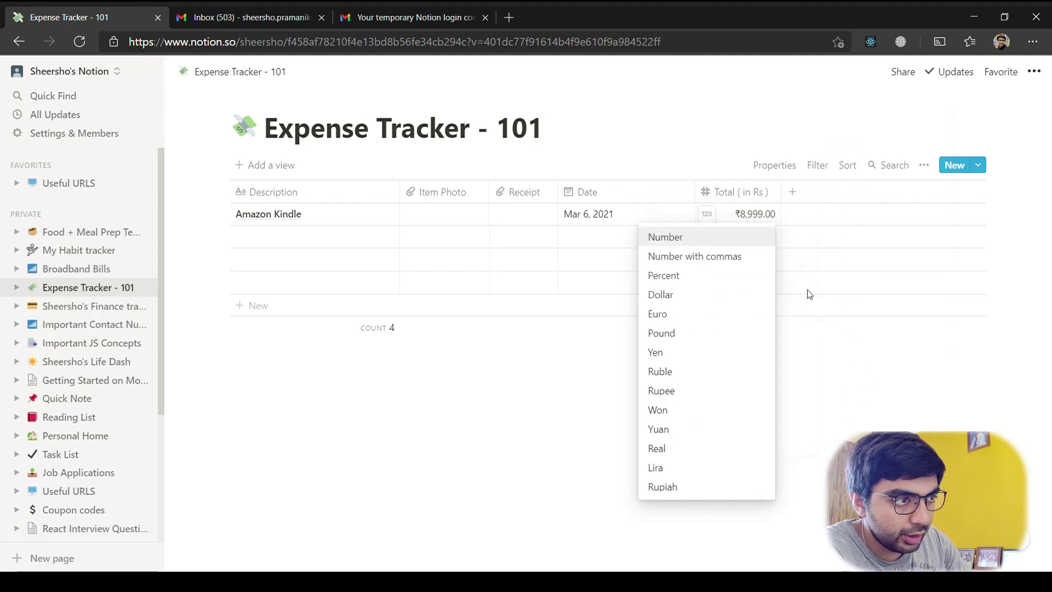
pyautogui.click(960, 376)
pyautogui.click(792, 191)
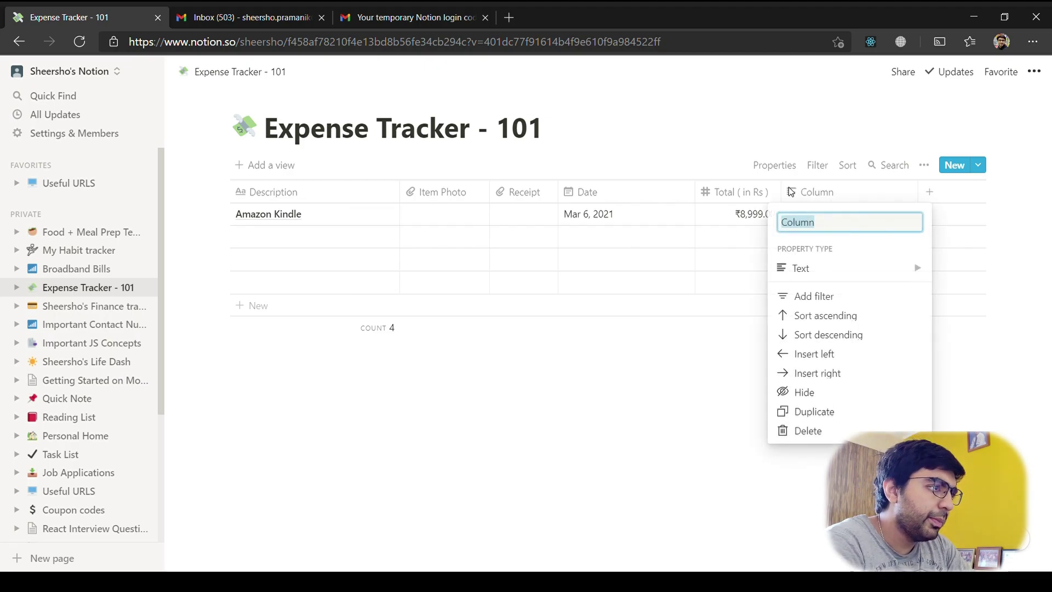
pyautogui.click(691, 477)
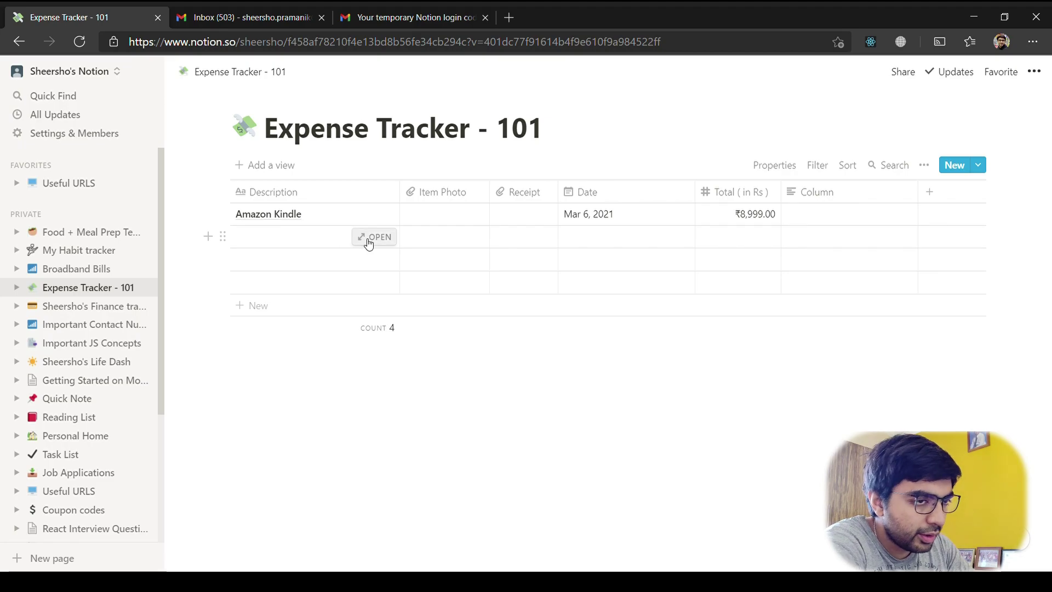
# - Enter "Groceries on Sunday" as the second row's description
pyautogui.click(301, 241)
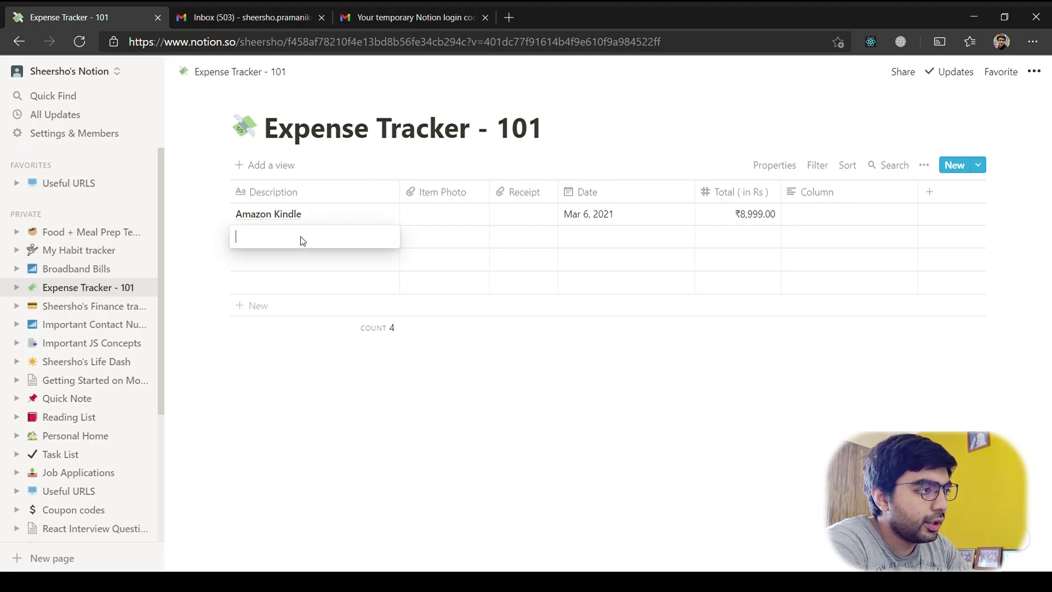
pyautogui.write('Grocerie')
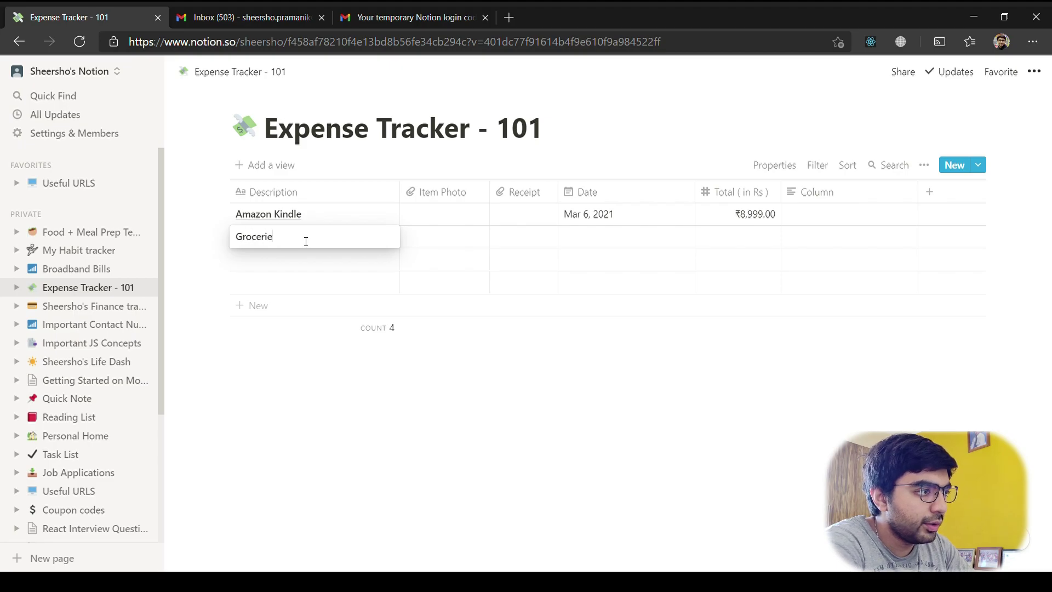
pyautogui.write('s on Sunday')
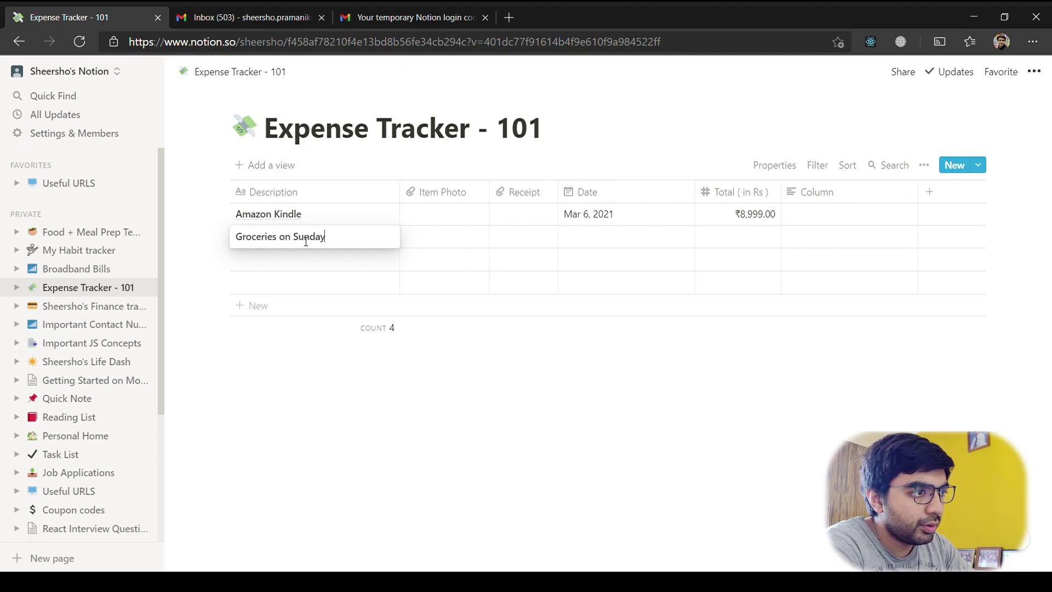
pyautogui.press('Escape')
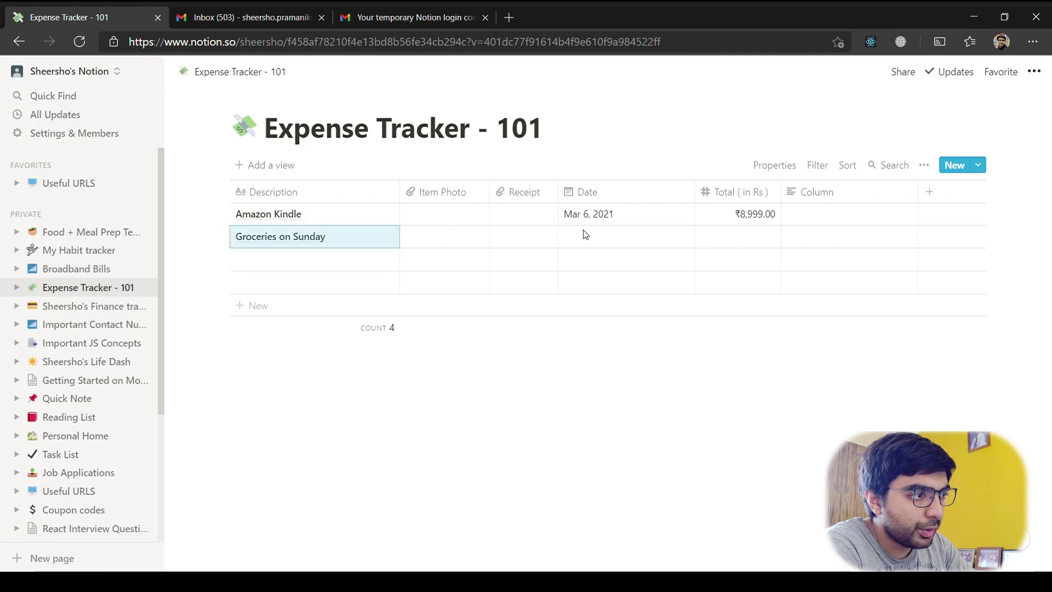
# - Set the Groceries on Sunday row's date to Mar 7, 2021 and its total to 123
pyautogui.click(584, 237)
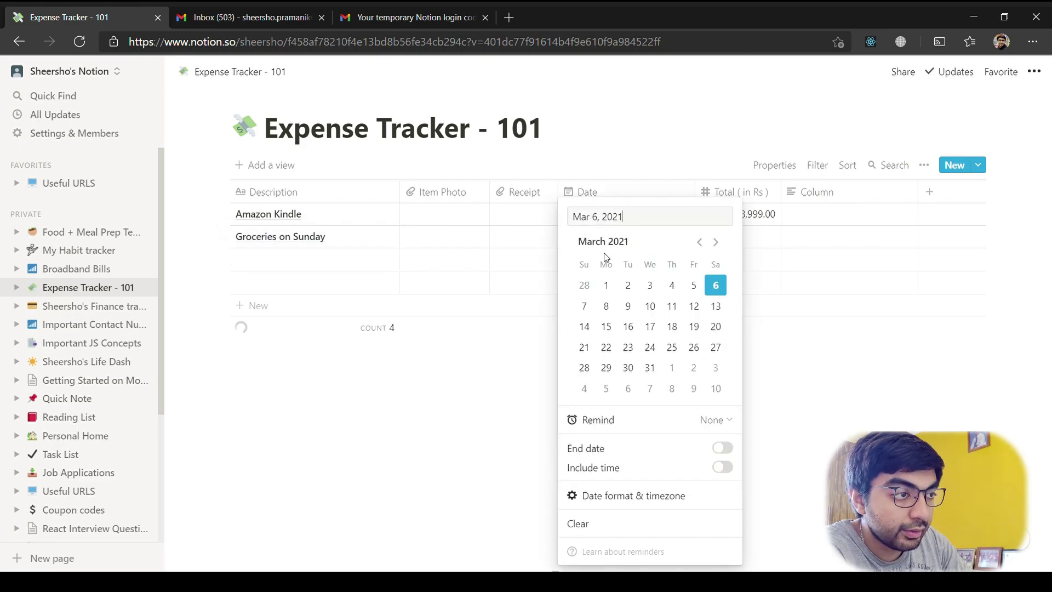
pyautogui.click(583, 310)
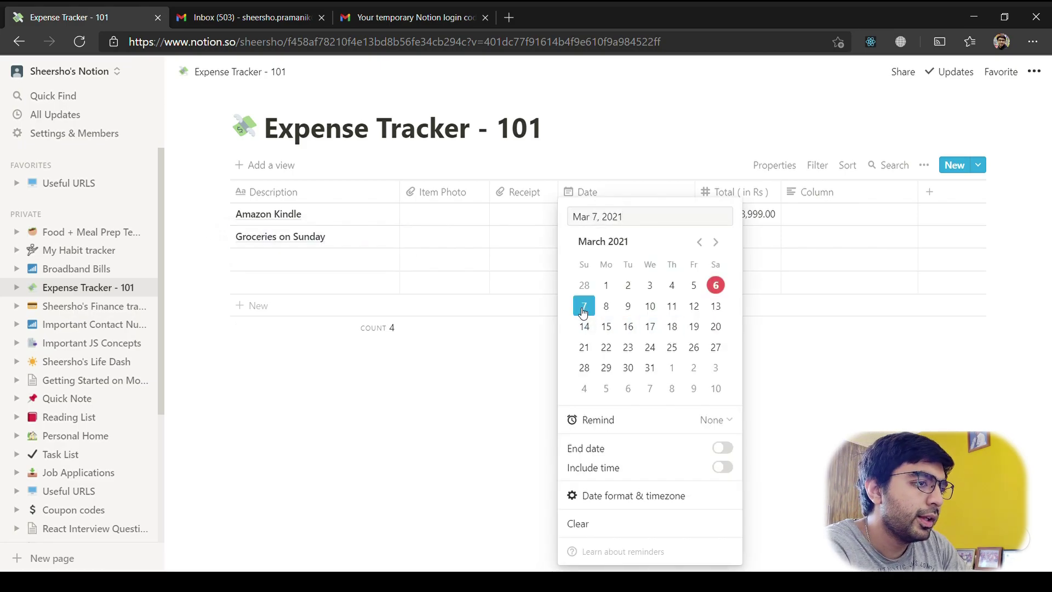
pyautogui.click(800, 394)
pyautogui.click(737, 242)
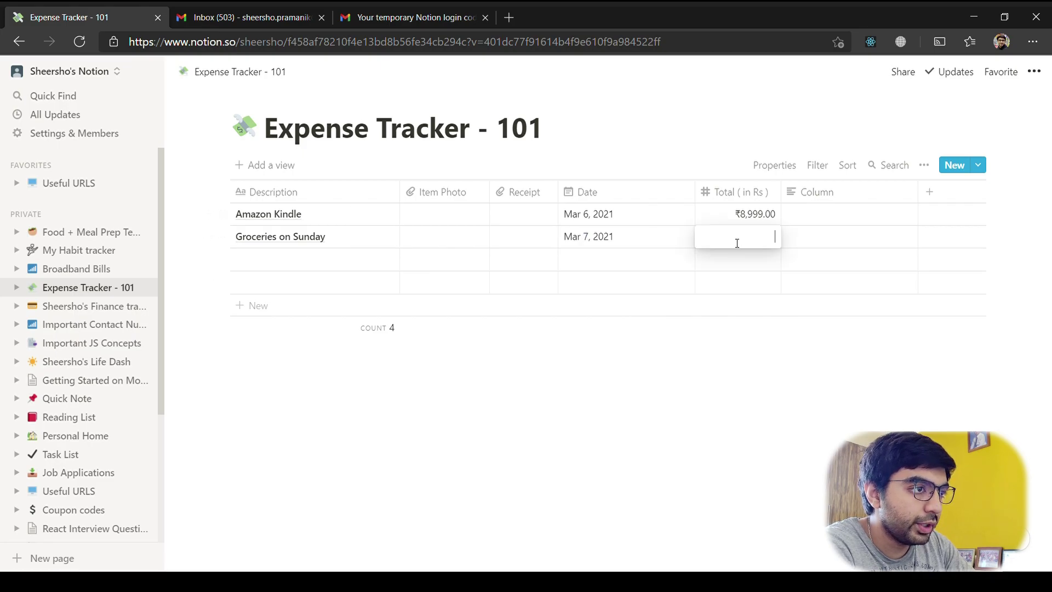
pyautogui.write('123')
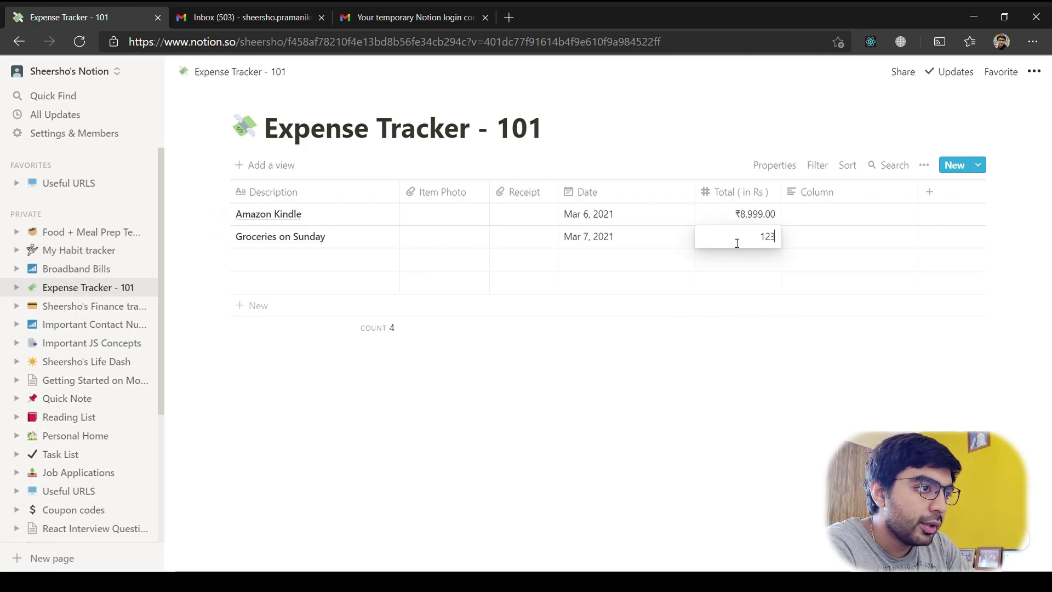
pyautogui.press('Return')
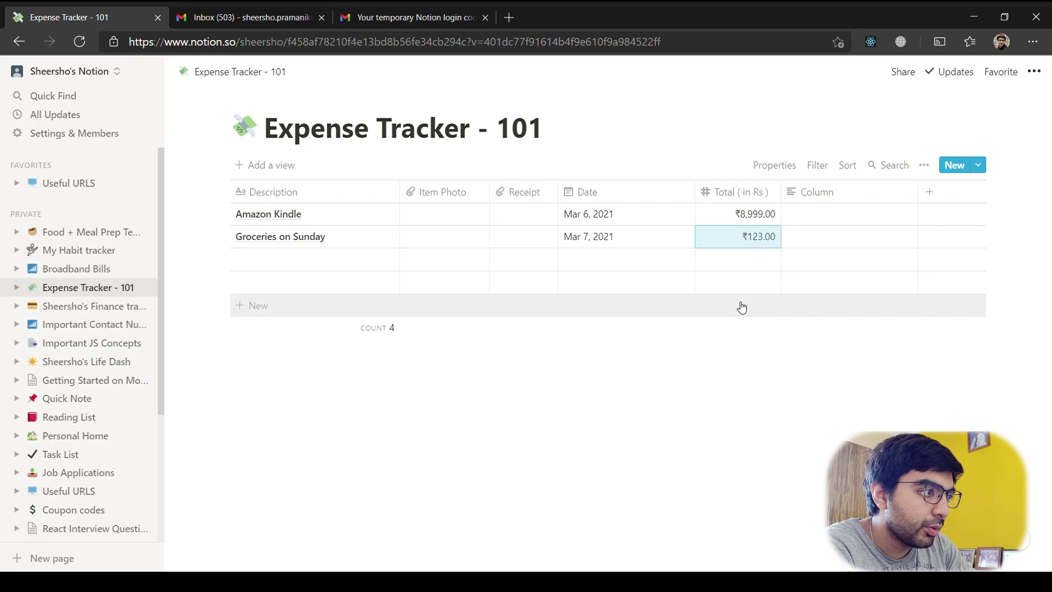
# - Add an empty row at the end of the table and calculate the sum of the Total ( in Rs ) column
pyautogui.click(753, 306)
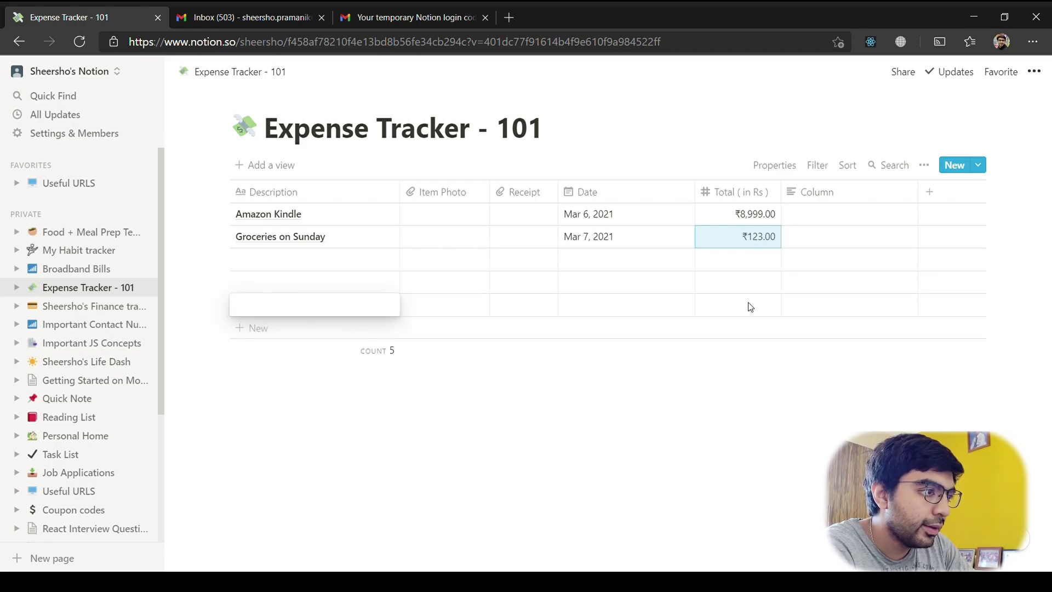
pyautogui.press('Escape')
pyautogui.click(395, 359)
pyautogui.click(752, 363)
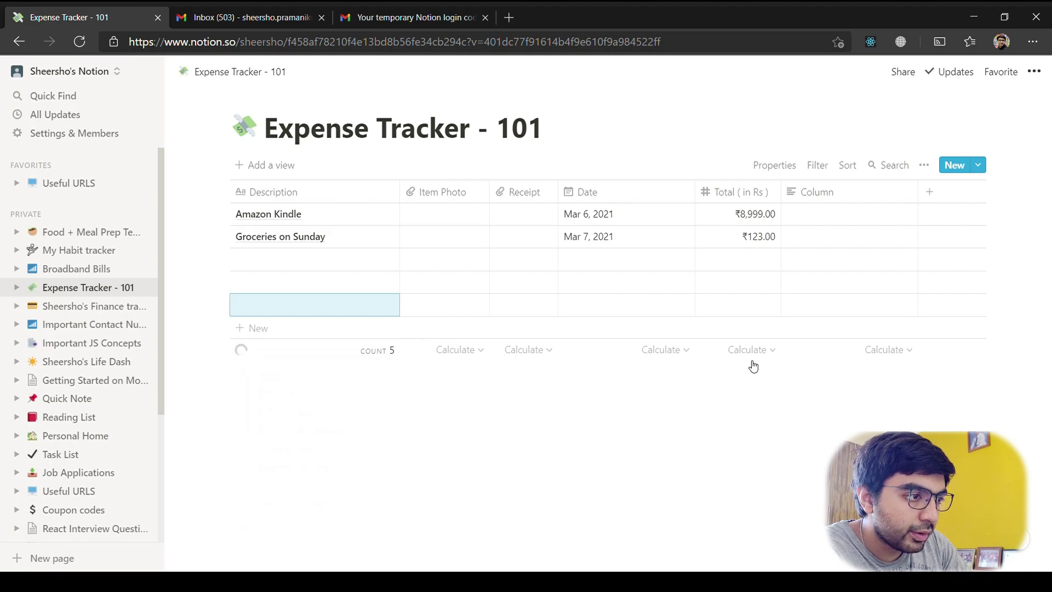
pyautogui.click(751, 350)
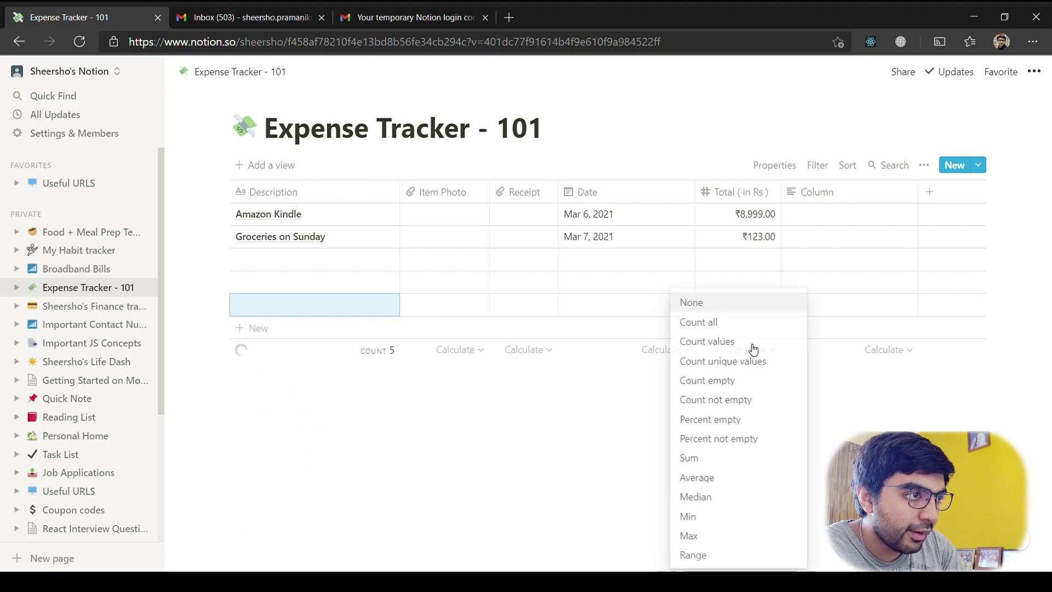
pyautogui.click(715, 456)
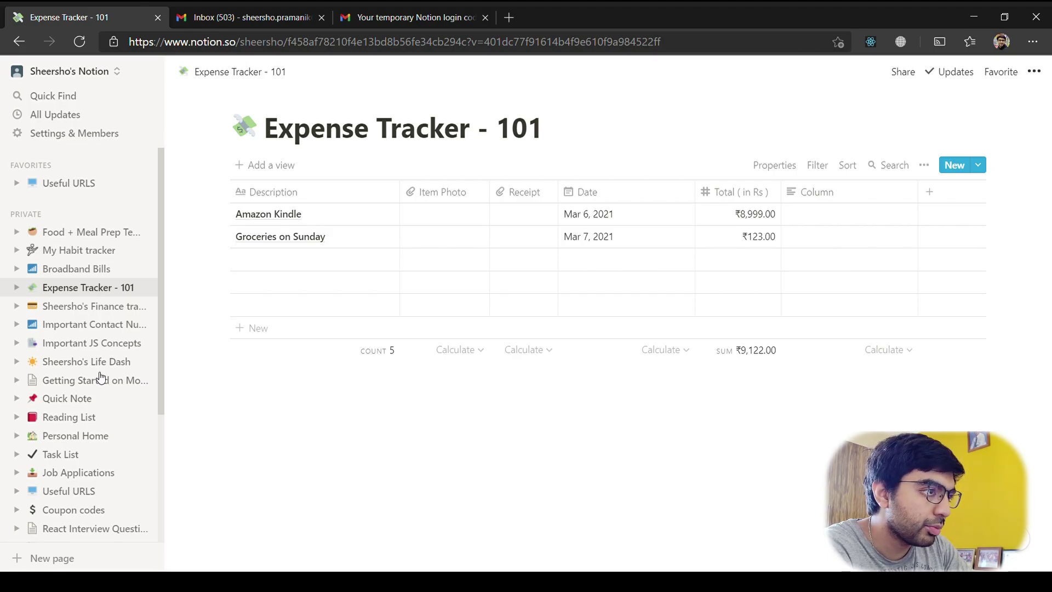
# - Open the Life Dash page and review its Life Goals, Quick Ref, This Week and Every Day sections
pyautogui.click(88, 361)
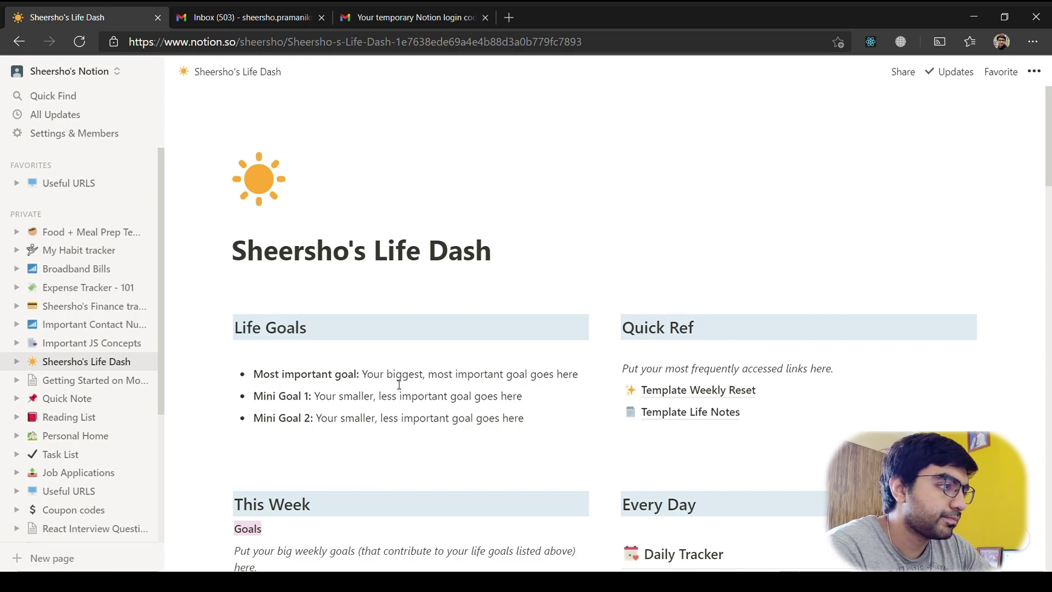
pyautogui.scroll(-2, 398, 385)
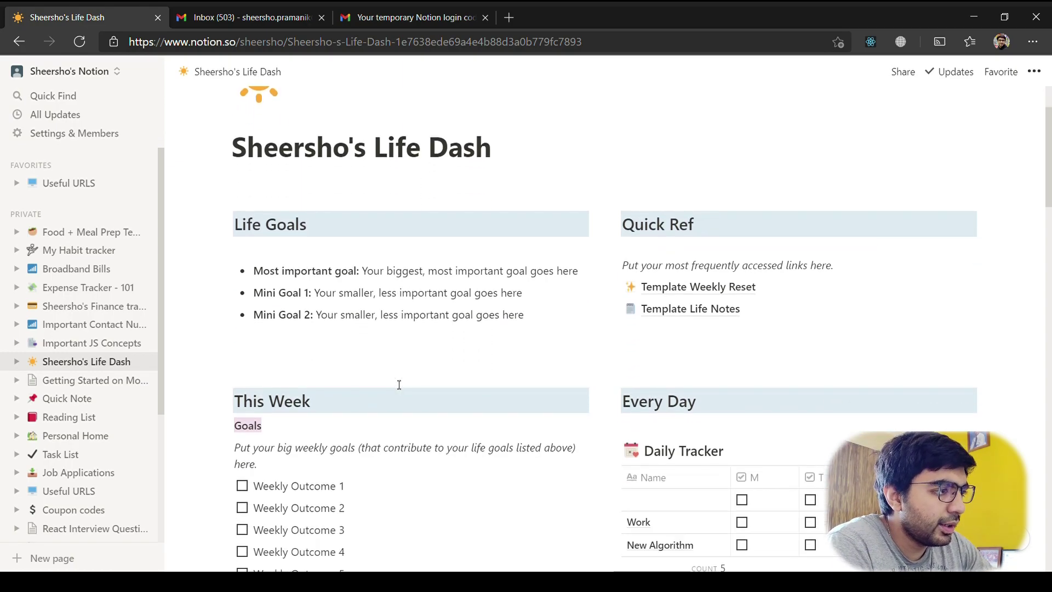
pyautogui.scroll(2, 399, 384)
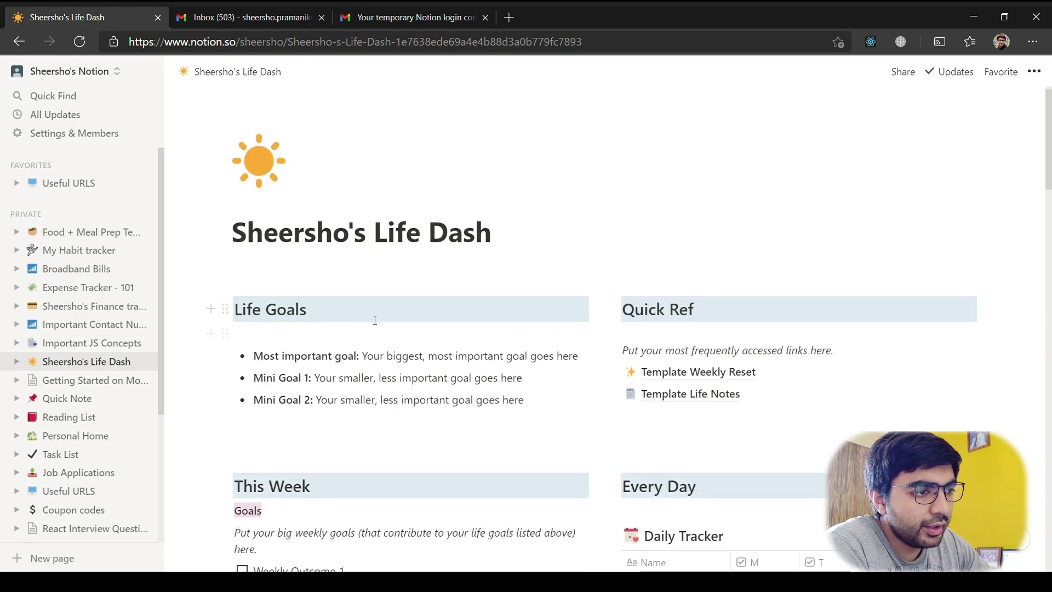
pyautogui.scroll(-3, 458, 357)
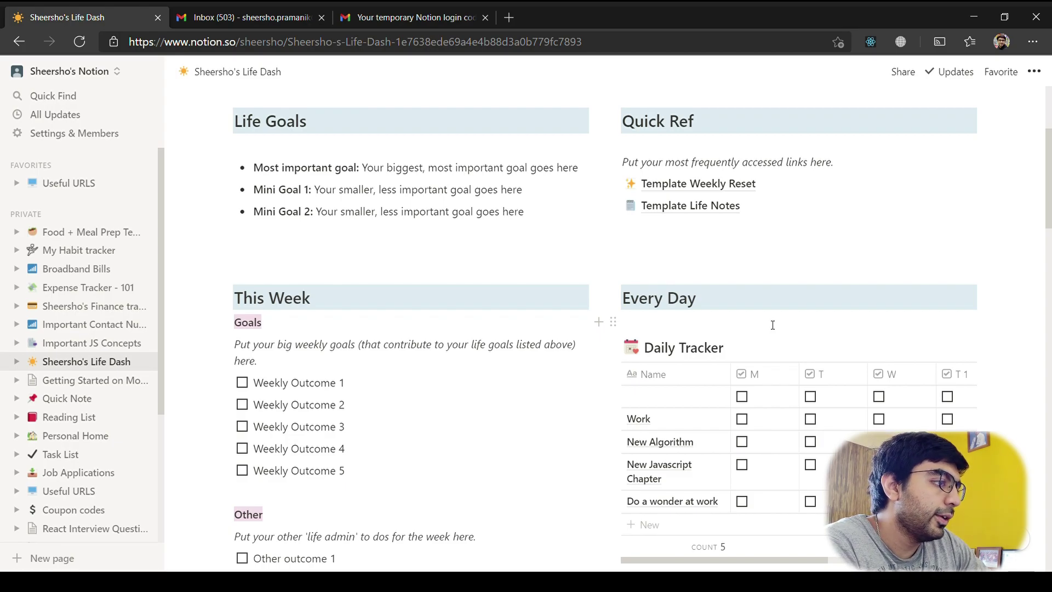
pyautogui.scroll(-1, 773, 325)
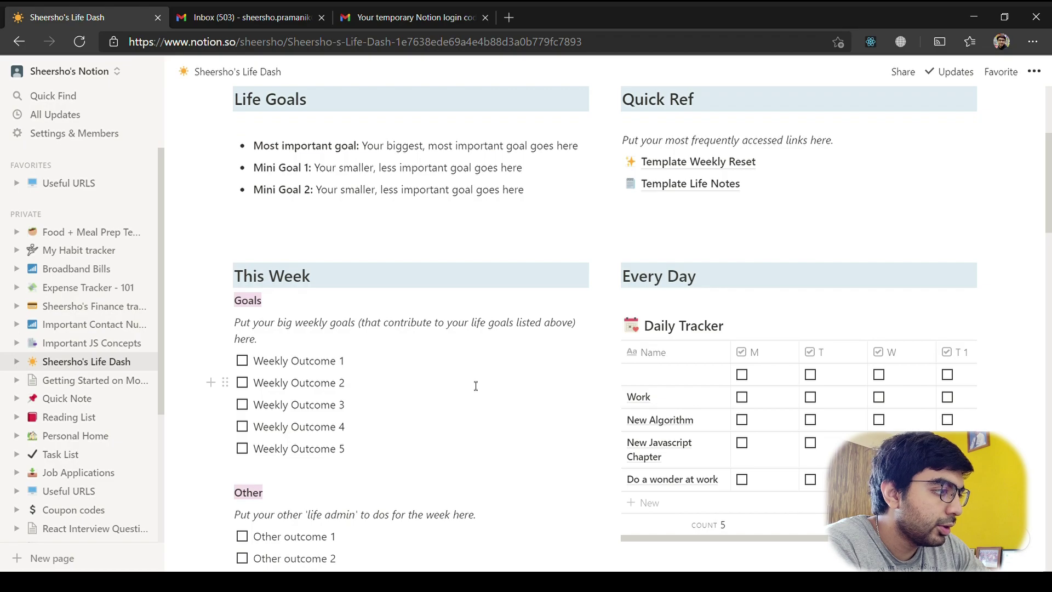
# - Check off Weekly Outcome 1 under this week's goals and uncheck it again
pyautogui.click(243, 363)
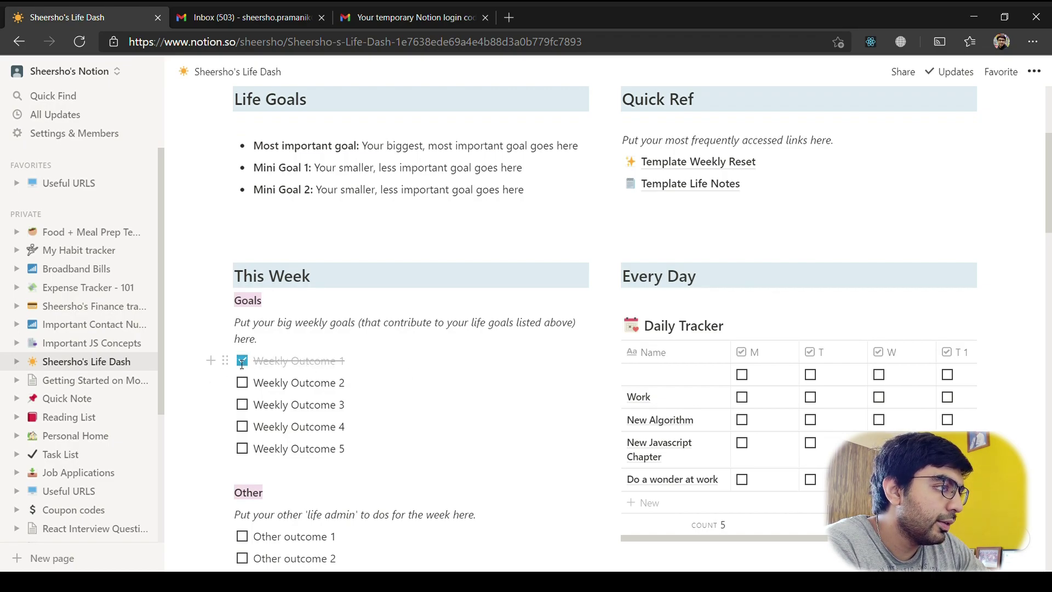
pyautogui.click(242, 362)
# - Examine the Life Dash page from Life Goals through the Weekly day lists to the Monthly, Quarterly and Six Monthly tasks
pyautogui.scroll(4, 454, 386)
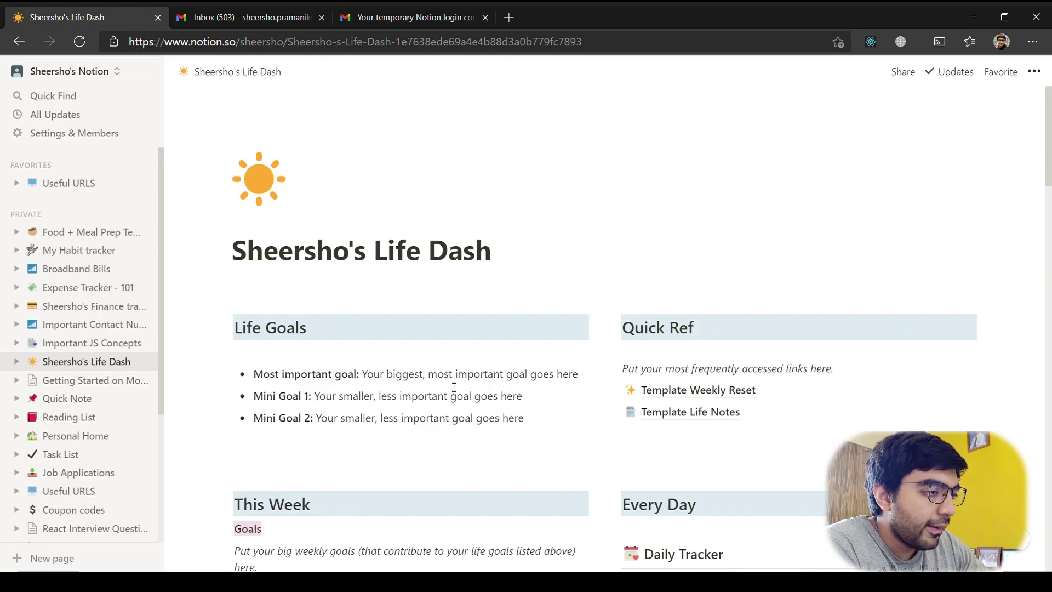
pyautogui.scroll(-1, 453, 388)
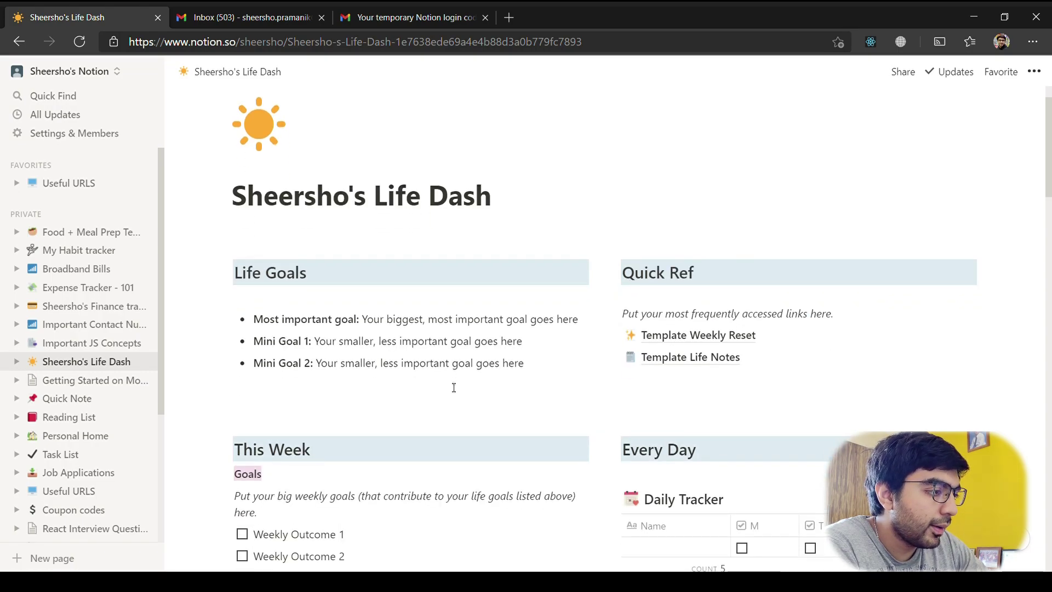
pyautogui.scroll(-6, 453, 387)
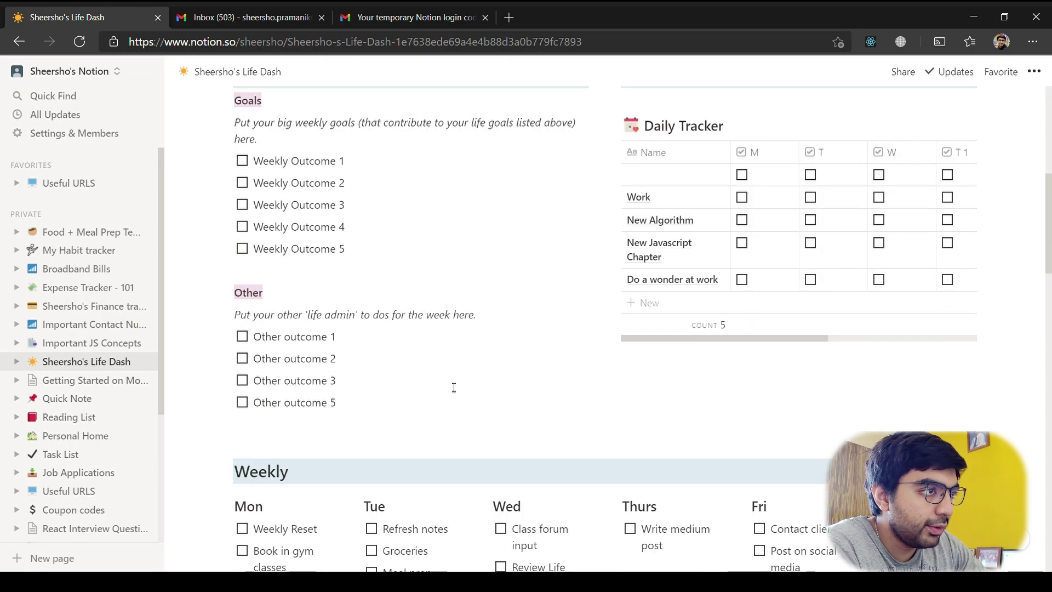
pyautogui.scroll(1, 453, 388)
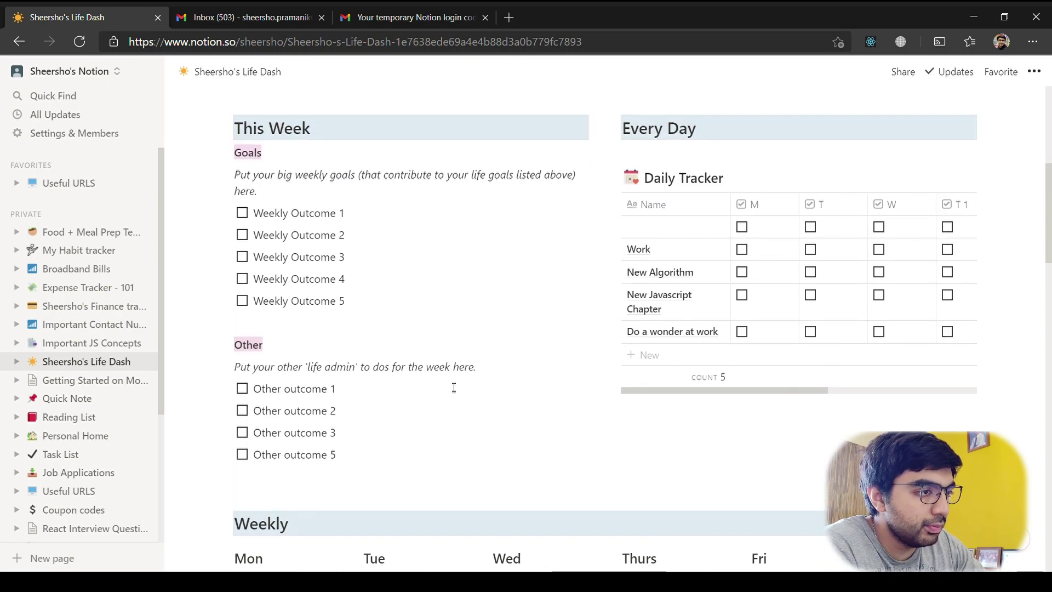
pyautogui.scroll(-4, 453, 387)
pyautogui.scroll(-1, 340, 435)
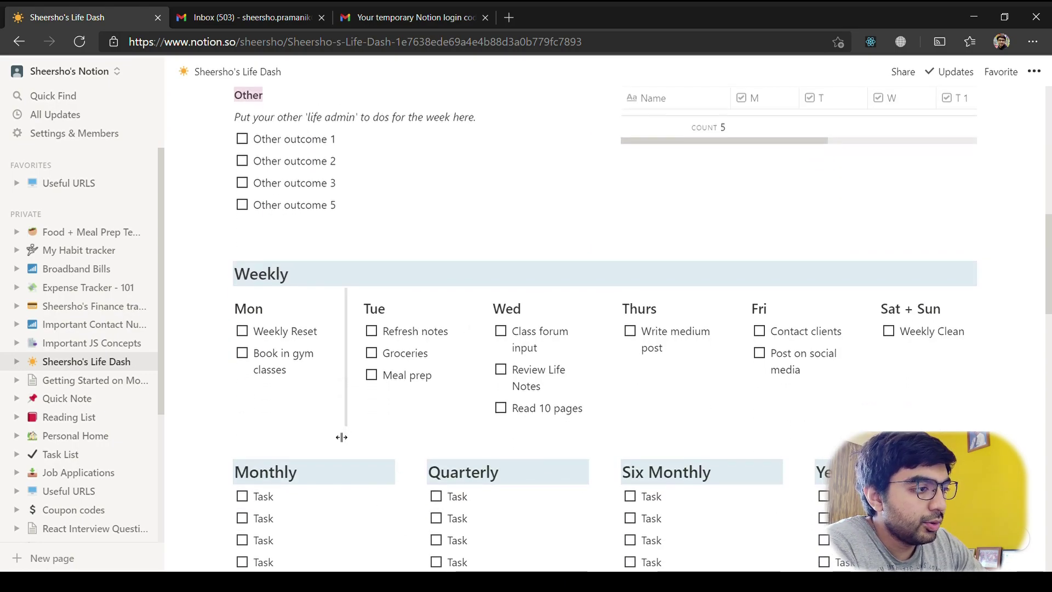
pyautogui.scroll(-1, 463, 416)
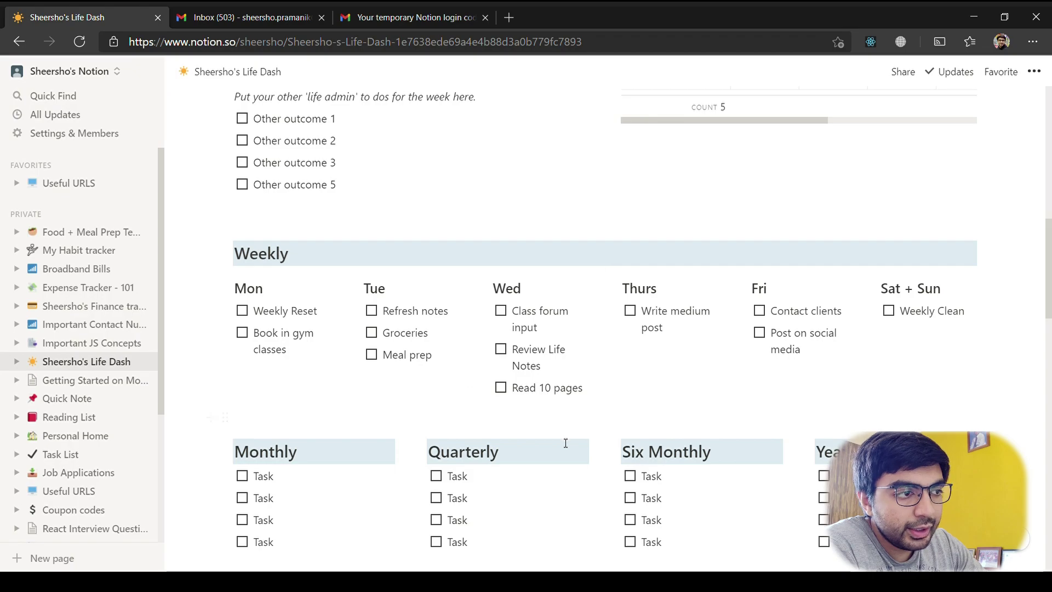
# - Review the Monthly, Quarterly, Six Monthly and Yearly task lists and the Next Actions table on the Life Dash page
pyautogui.scroll(-3, 564, 439)
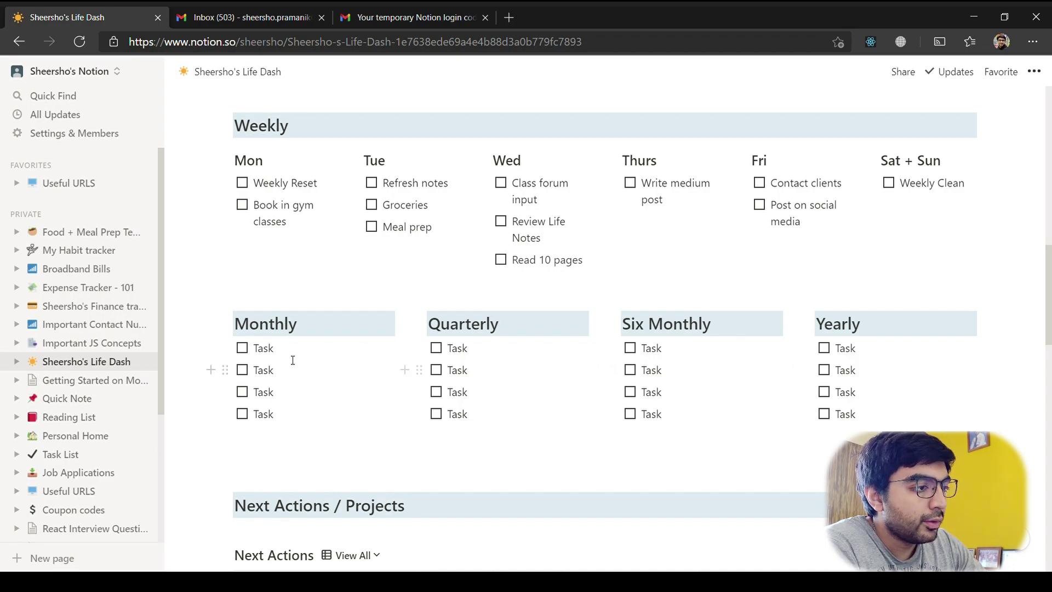
pyautogui.doubleClick(262, 348)
pyautogui.click(547, 504)
pyautogui.scroll(-4, 546, 503)
pyautogui.scroll(-3, 547, 502)
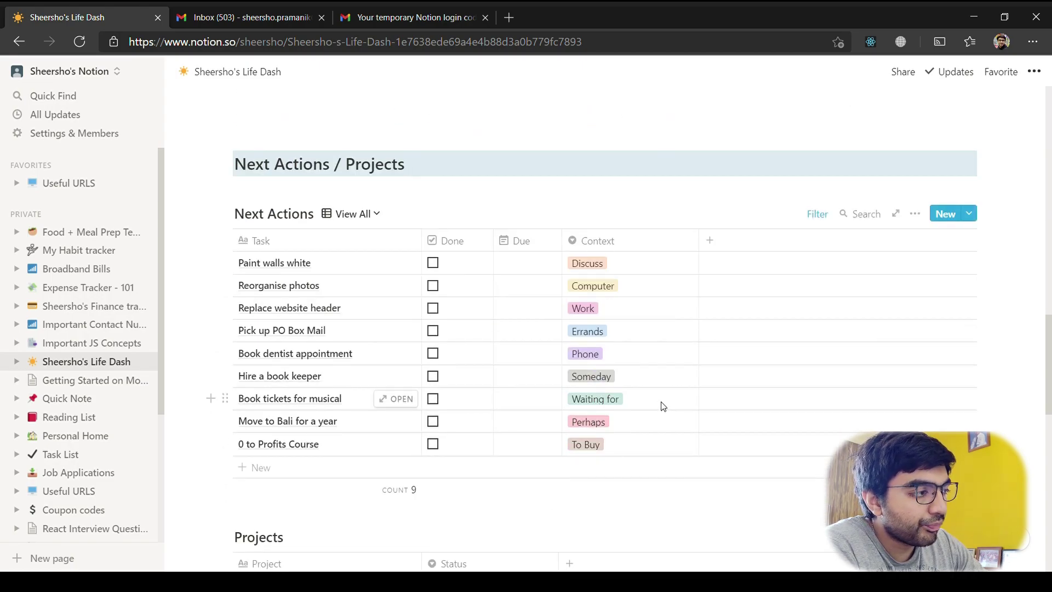
pyautogui.moveTo(563, 486)
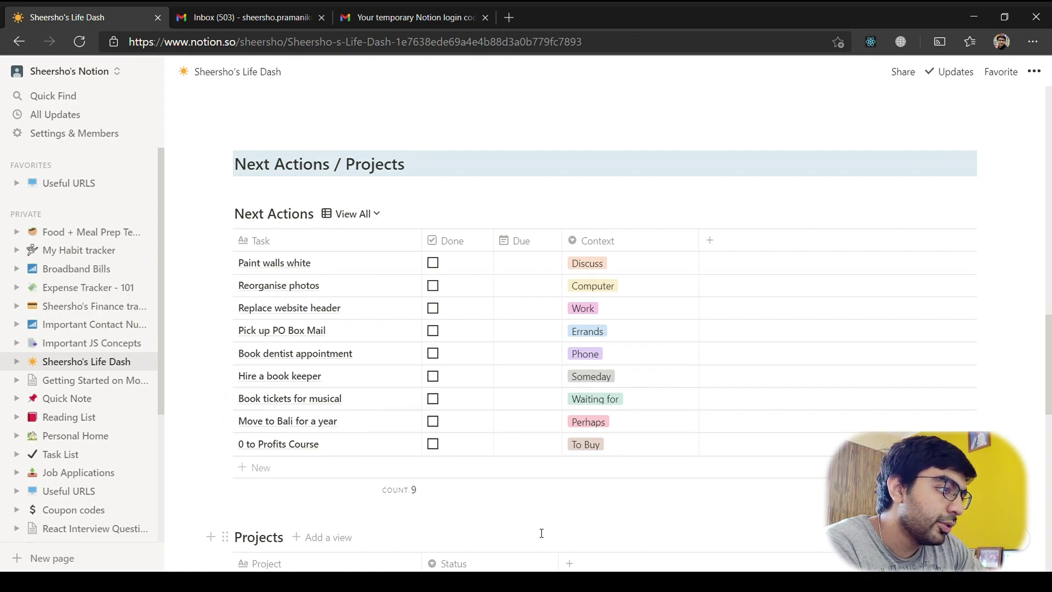
# - Examine the Projects table, the 12 Week Outcomes section and the embedded Google Calendar under Coming Up
pyautogui.scroll(-5, 541, 533)
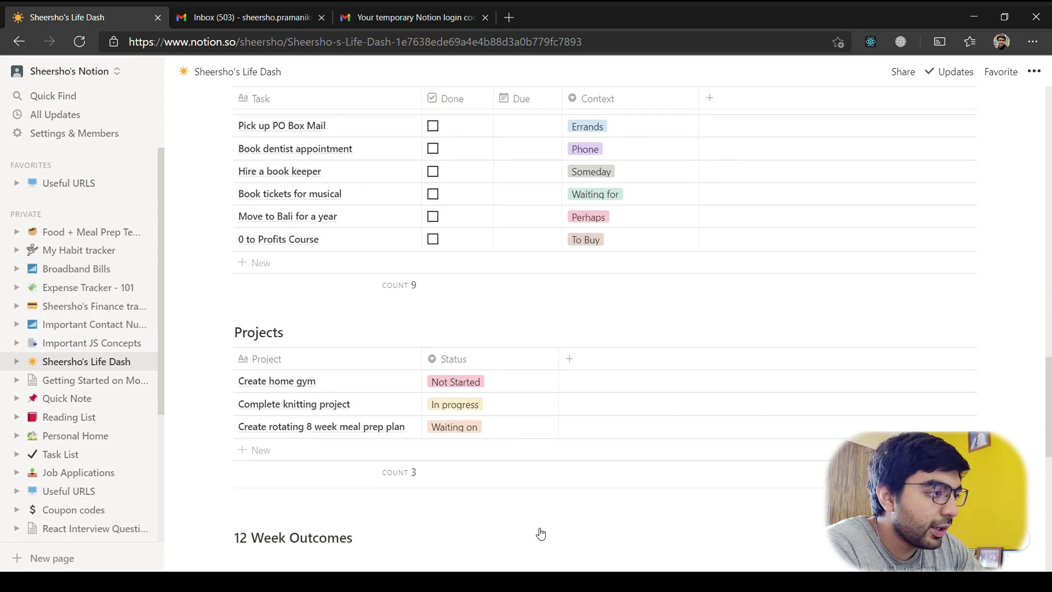
pyautogui.scroll(-3, 541, 533)
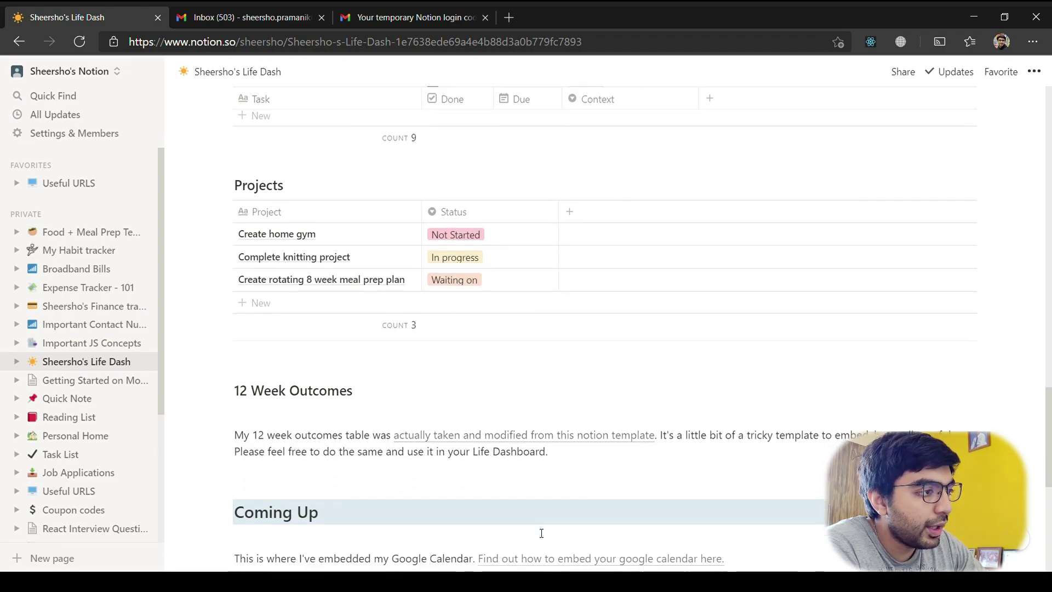
pyautogui.scroll(-4, 537, 532)
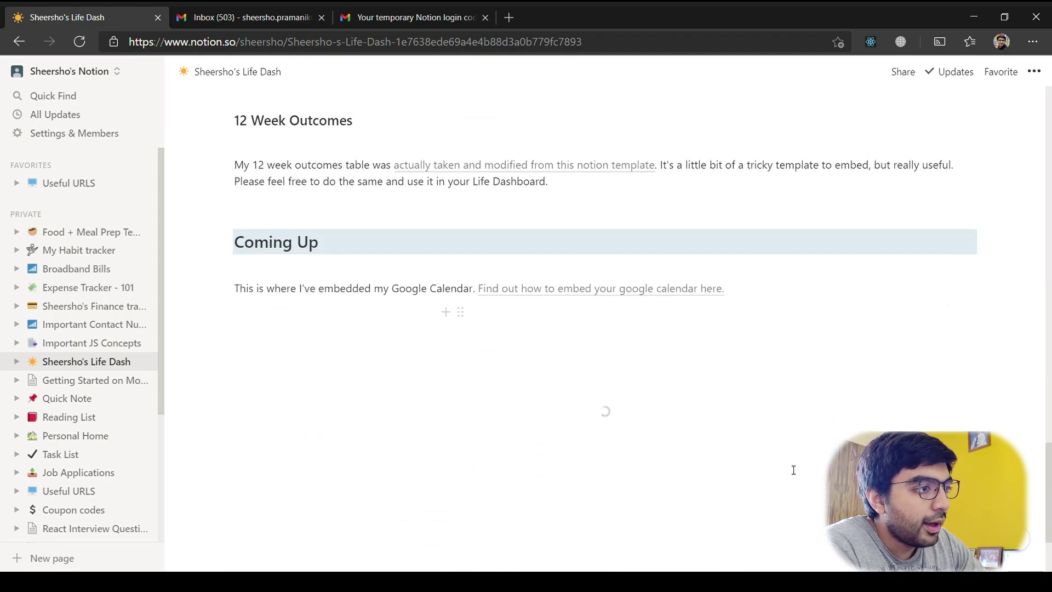
pyautogui.scroll(-3, 792, 468)
pyautogui.scroll(1, 793, 469)
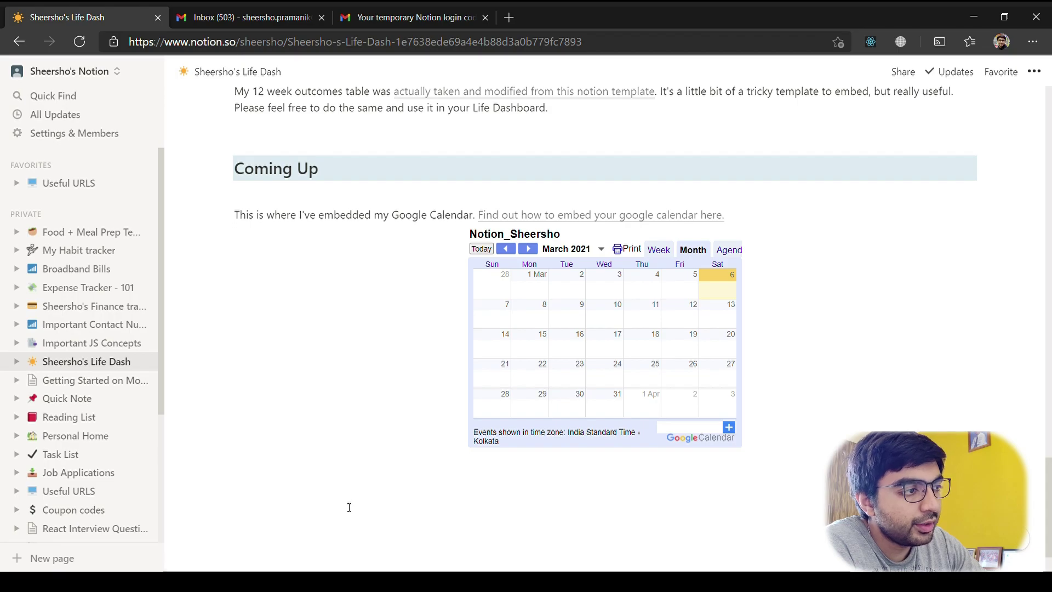
pyautogui.scroll(1, 349, 508)
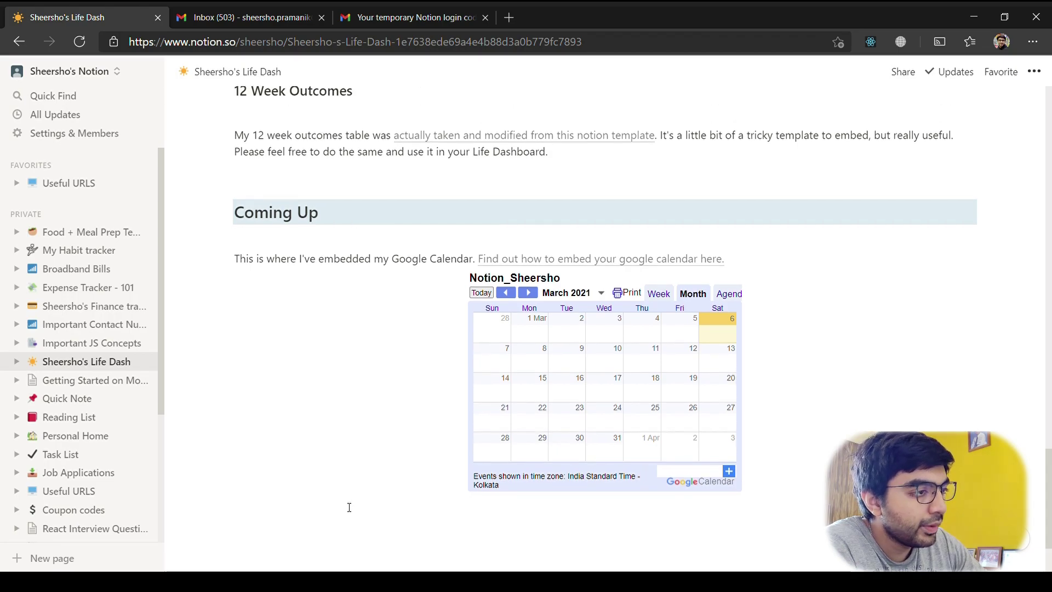